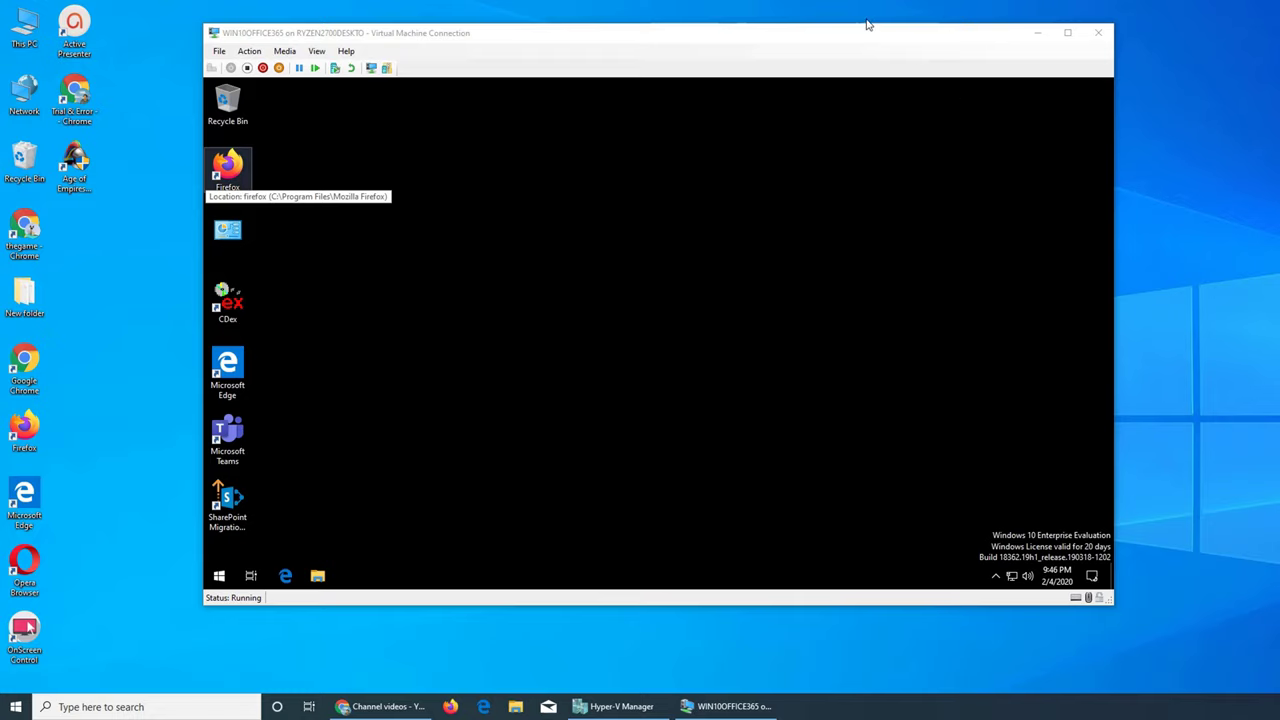
- Raise the VM window and refresh the guest desktop
drag(863, 28, 863, 4)
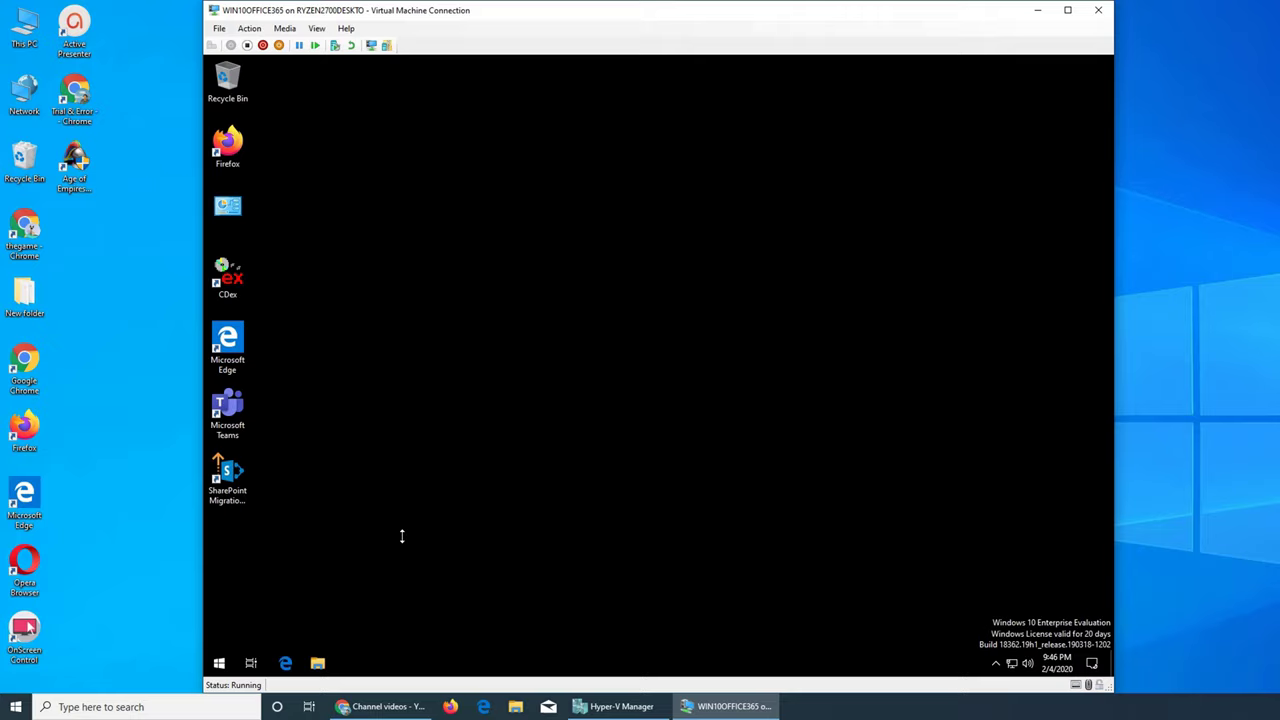
right_click(391, 365)
click(414, 405)
- Open Windows Settings from the VM's Start menu and go to Time & Language
click(221, 664)
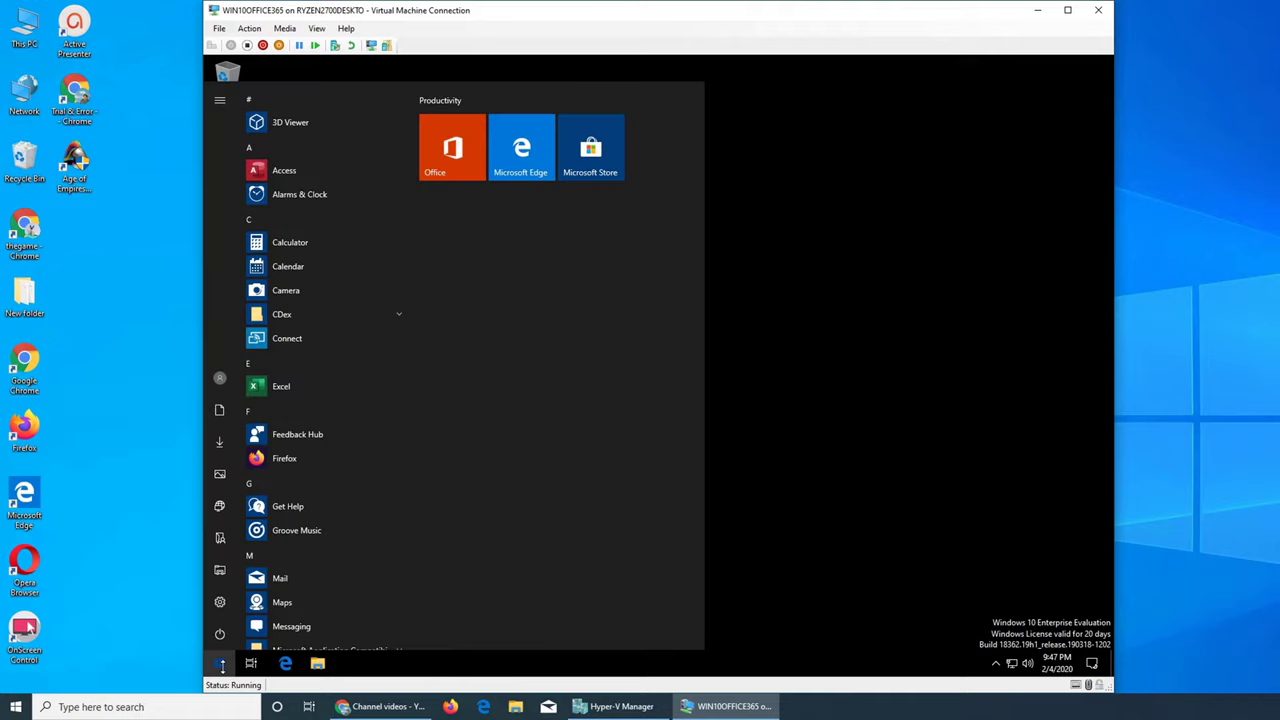
click(220, 601)
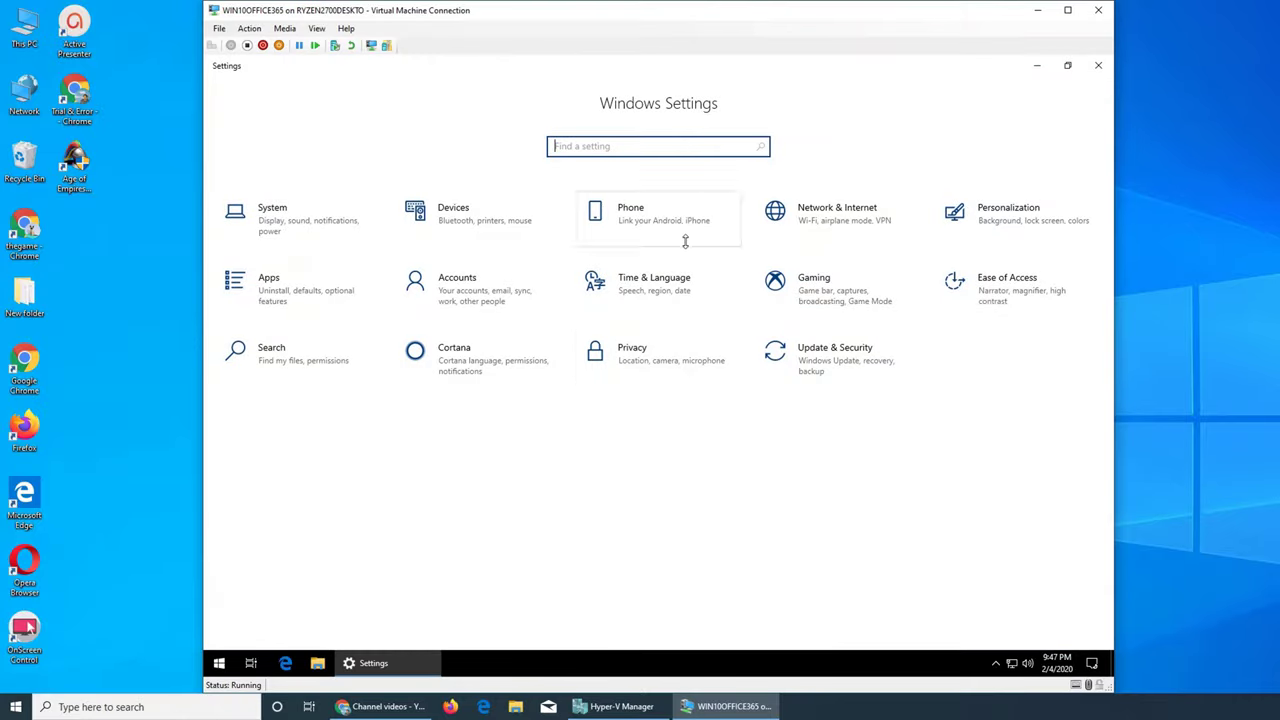
click(660, 280)
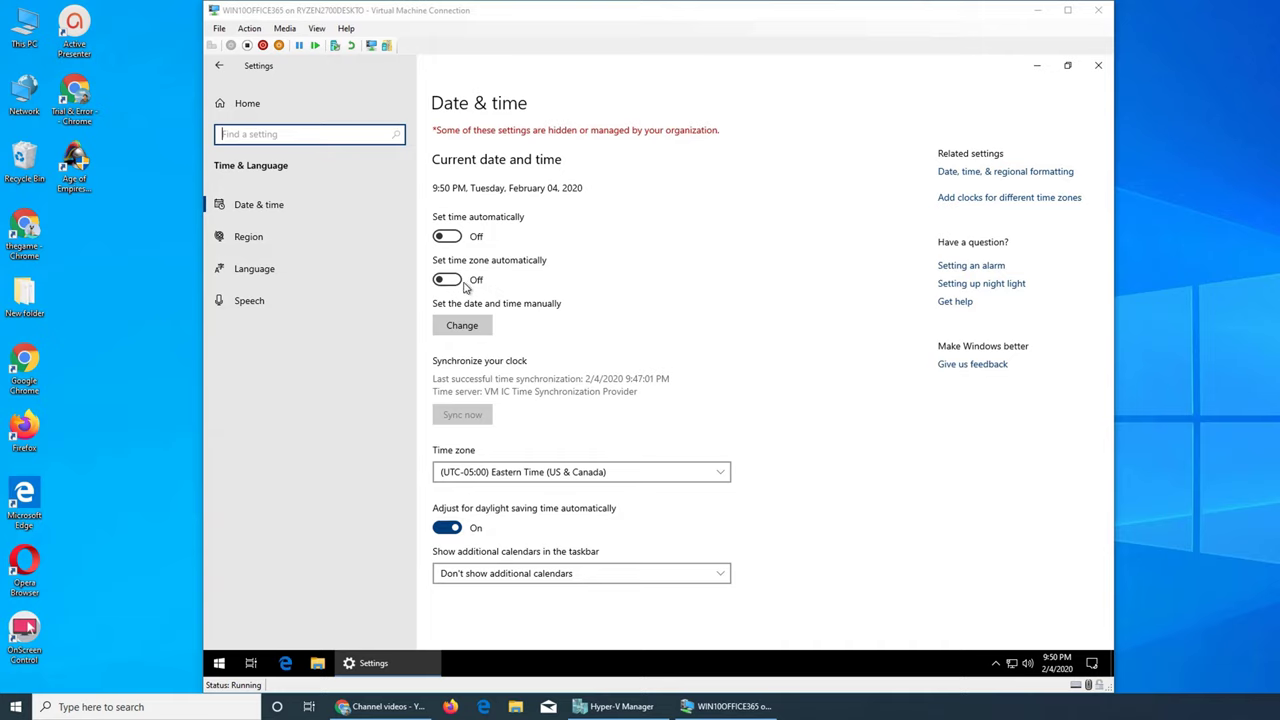
- Switch automatic time zone, then automatic time, on briefly and back off
click(447, 281)
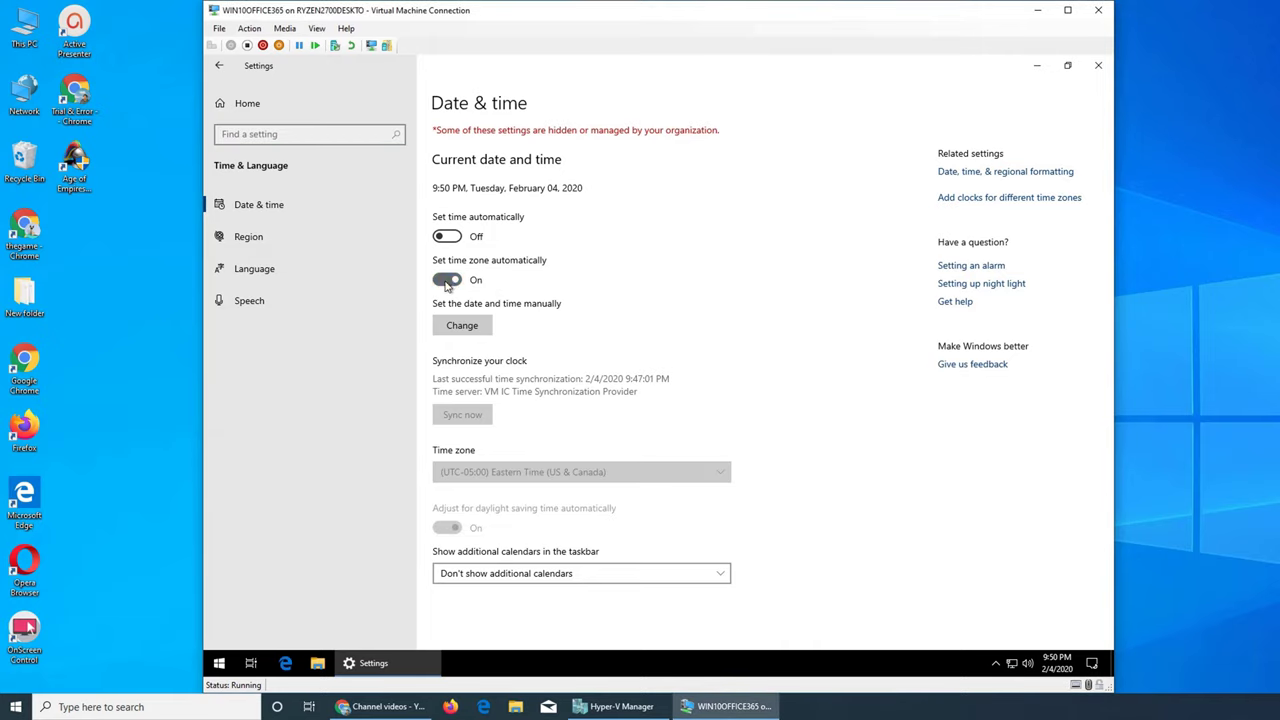
click(447, 281)
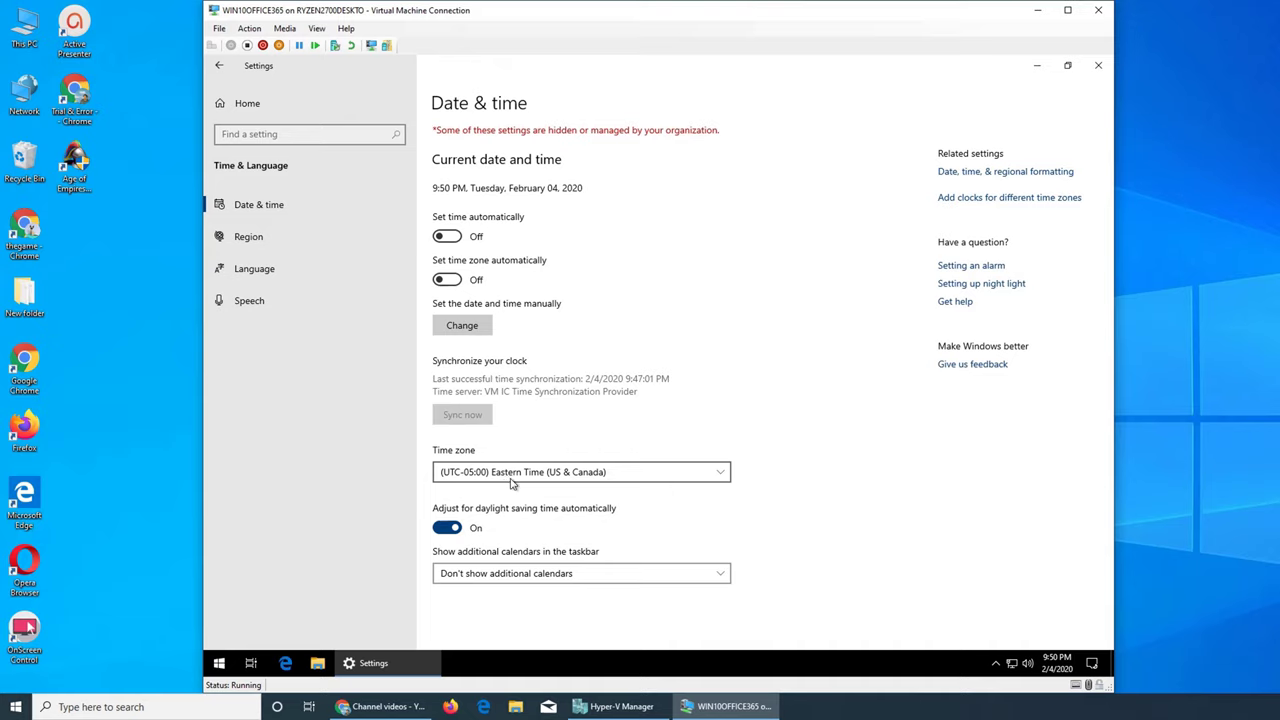
click(456, 238)
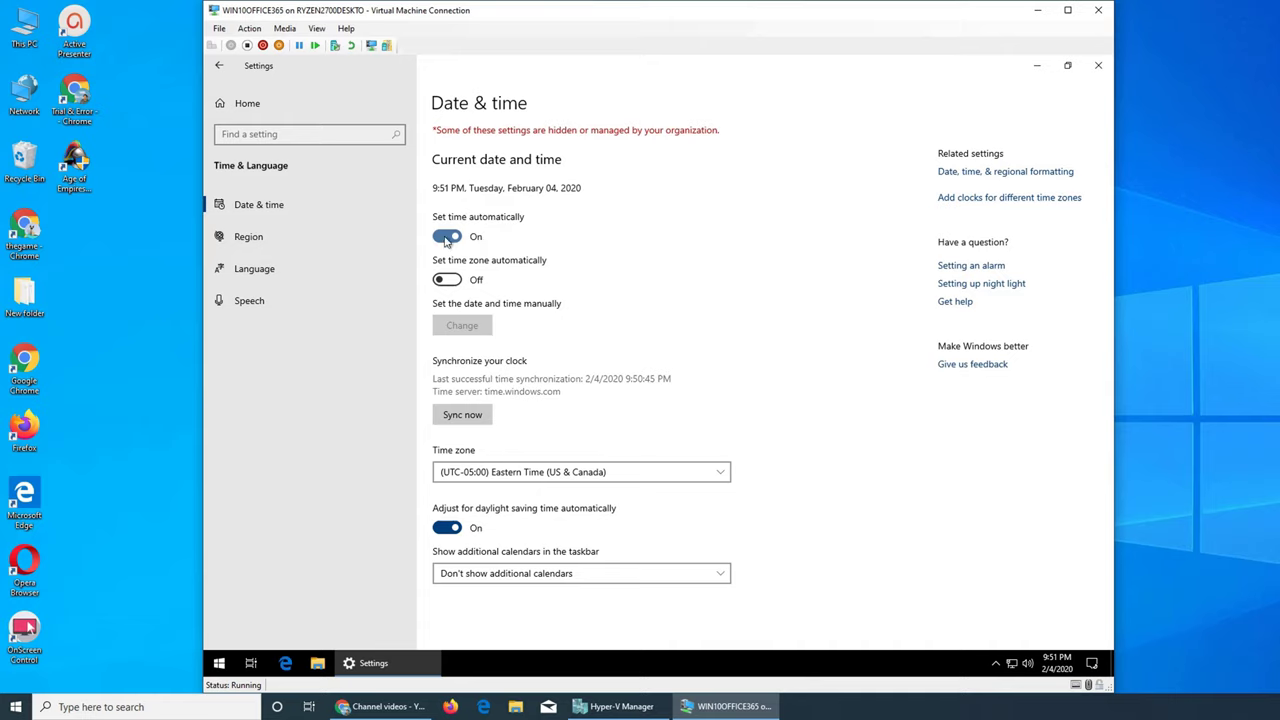
click(447, 237)
- Manually change the date to February 5, 2020
click(458, 327)
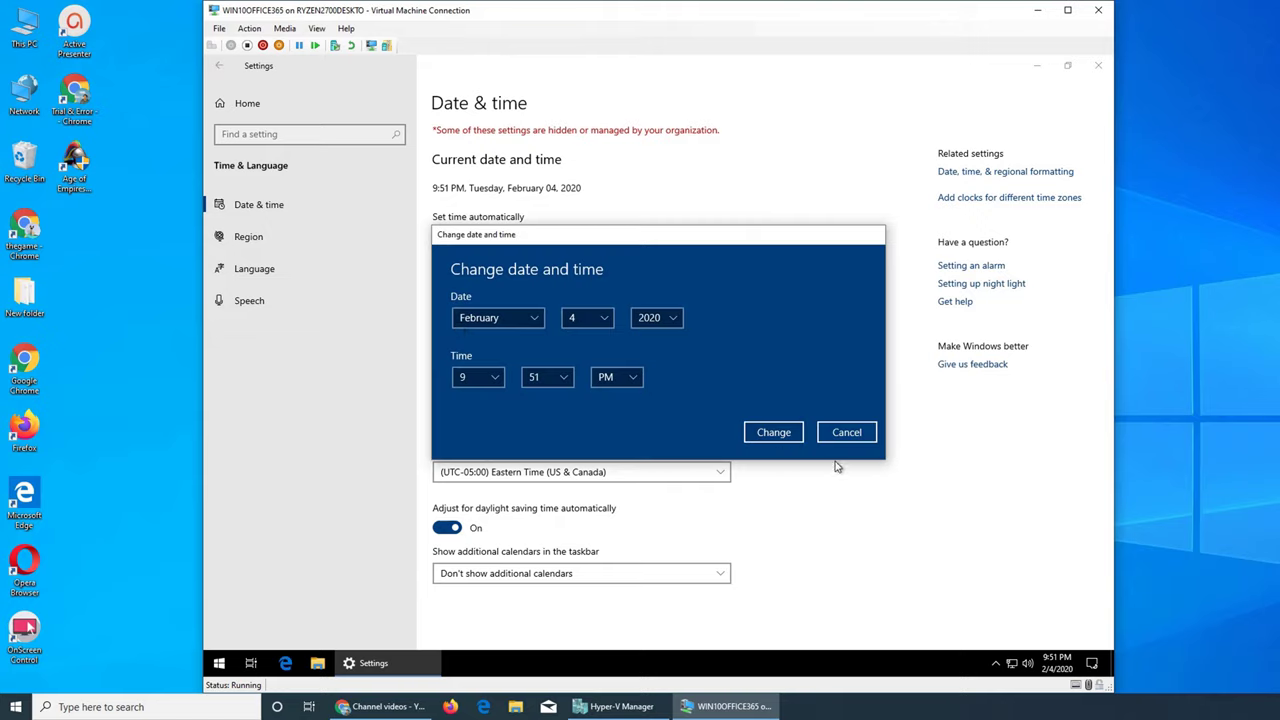
click(836, 436)
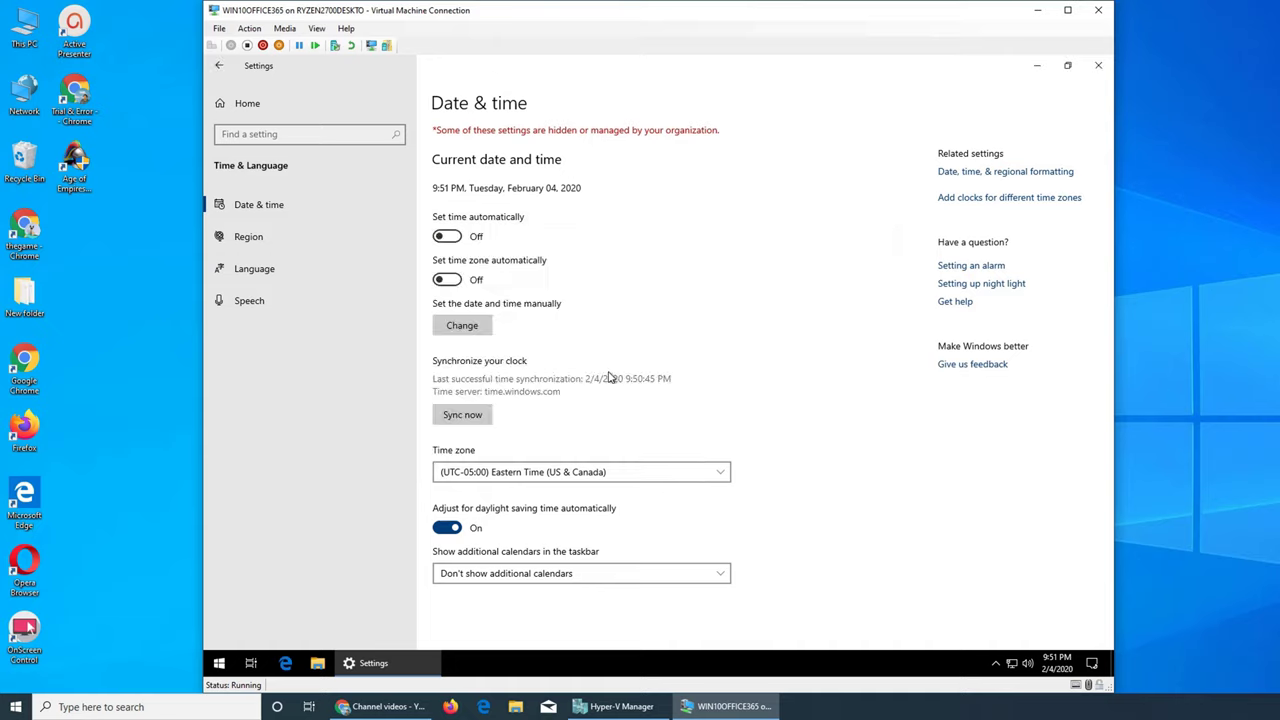
click(472, 330)
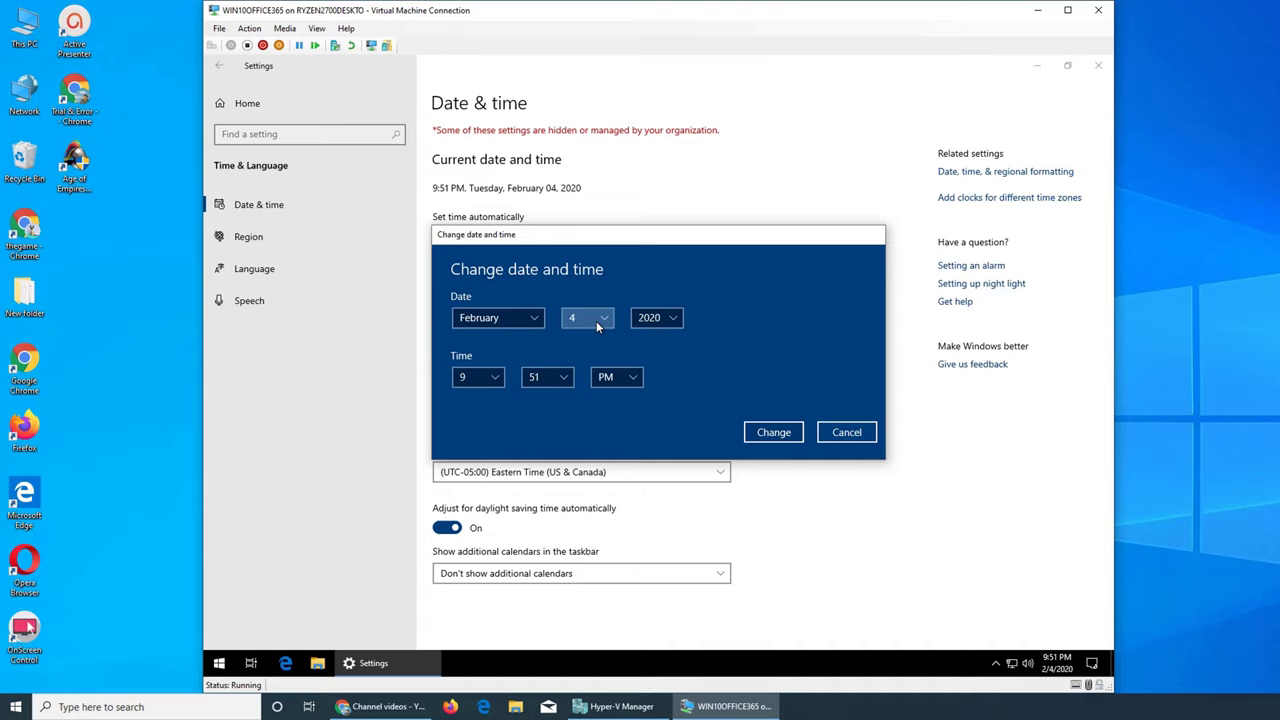
click(597, 321)
click(592, 344)
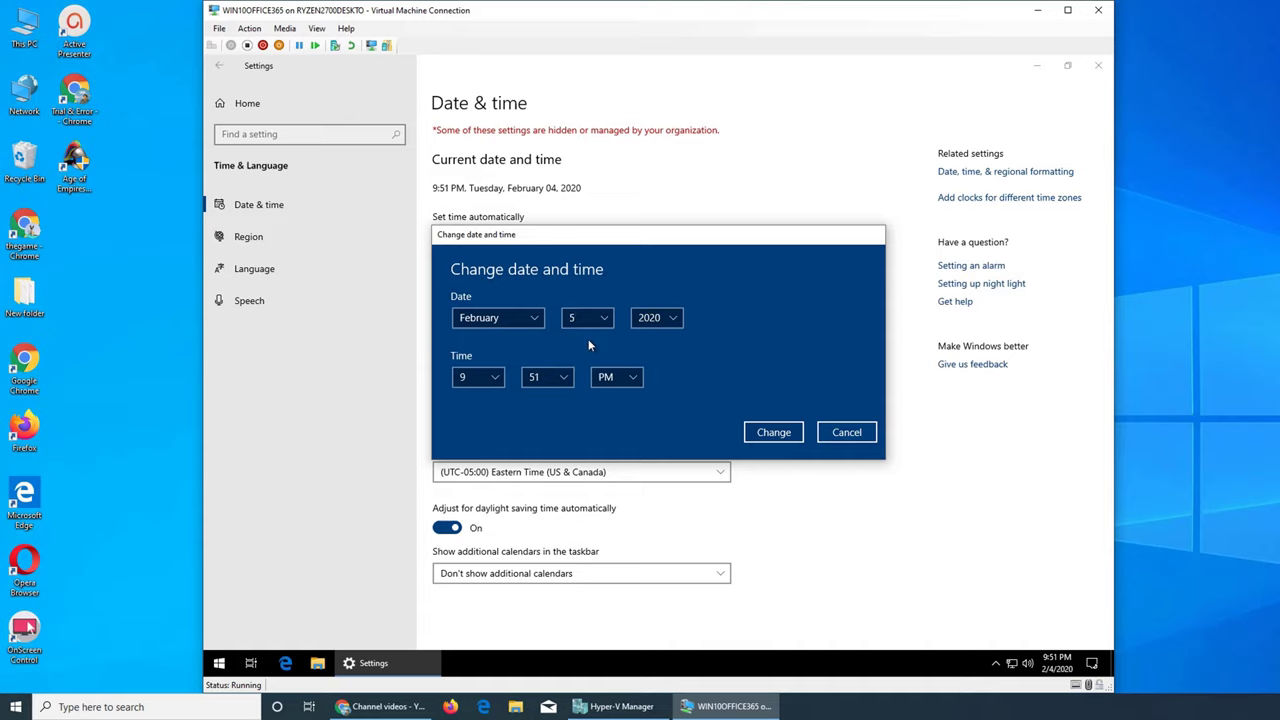
click(767, 434)
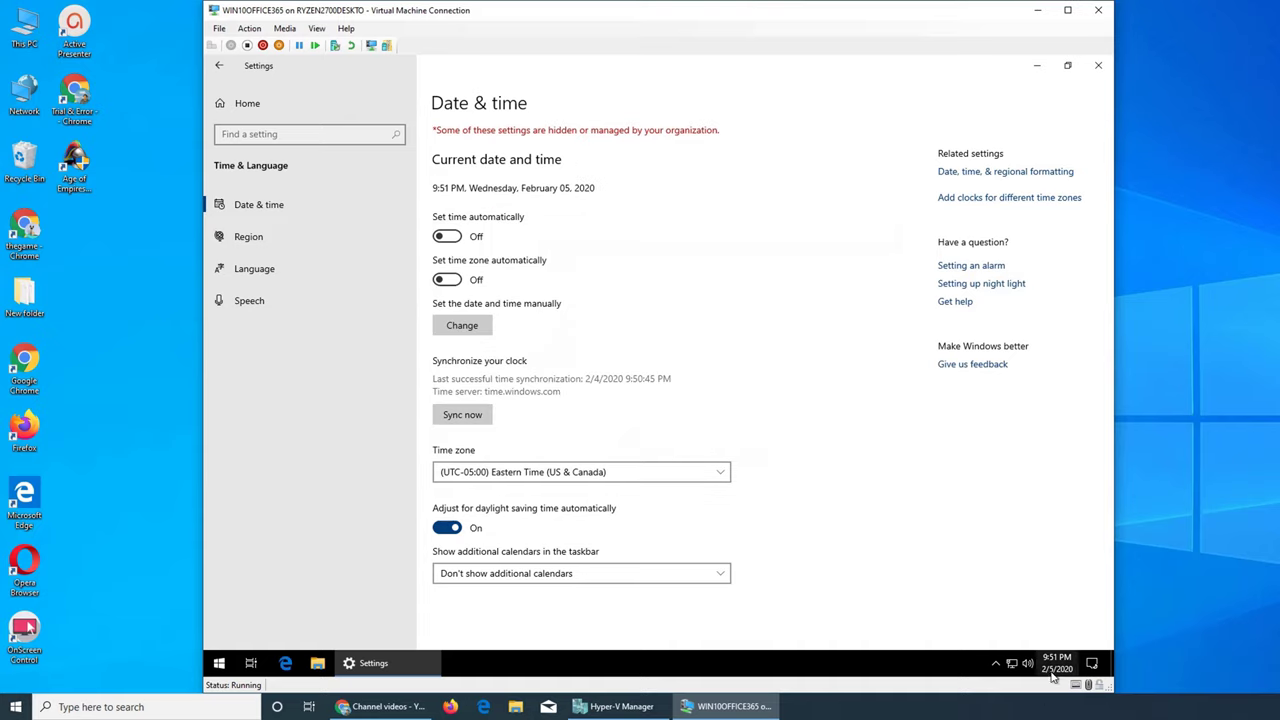
mouse_move(1056, 663)
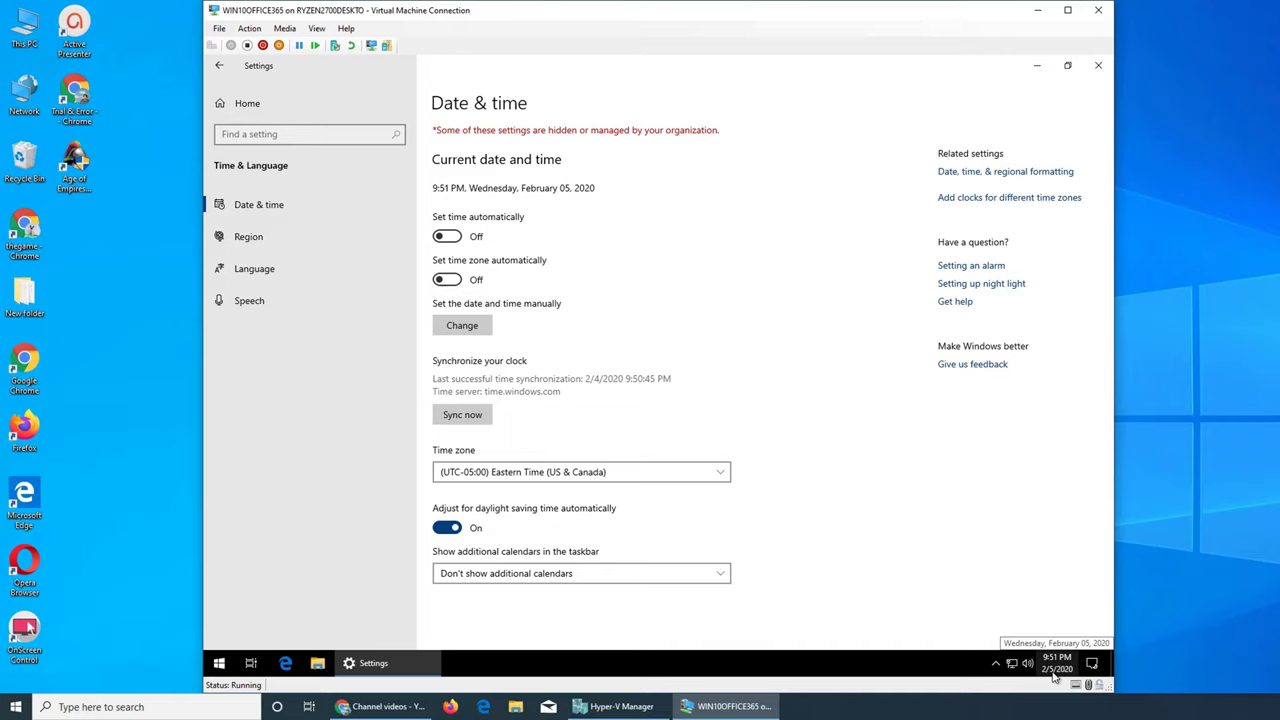
- Restore the date to February 4, 2020
click(466, 325)
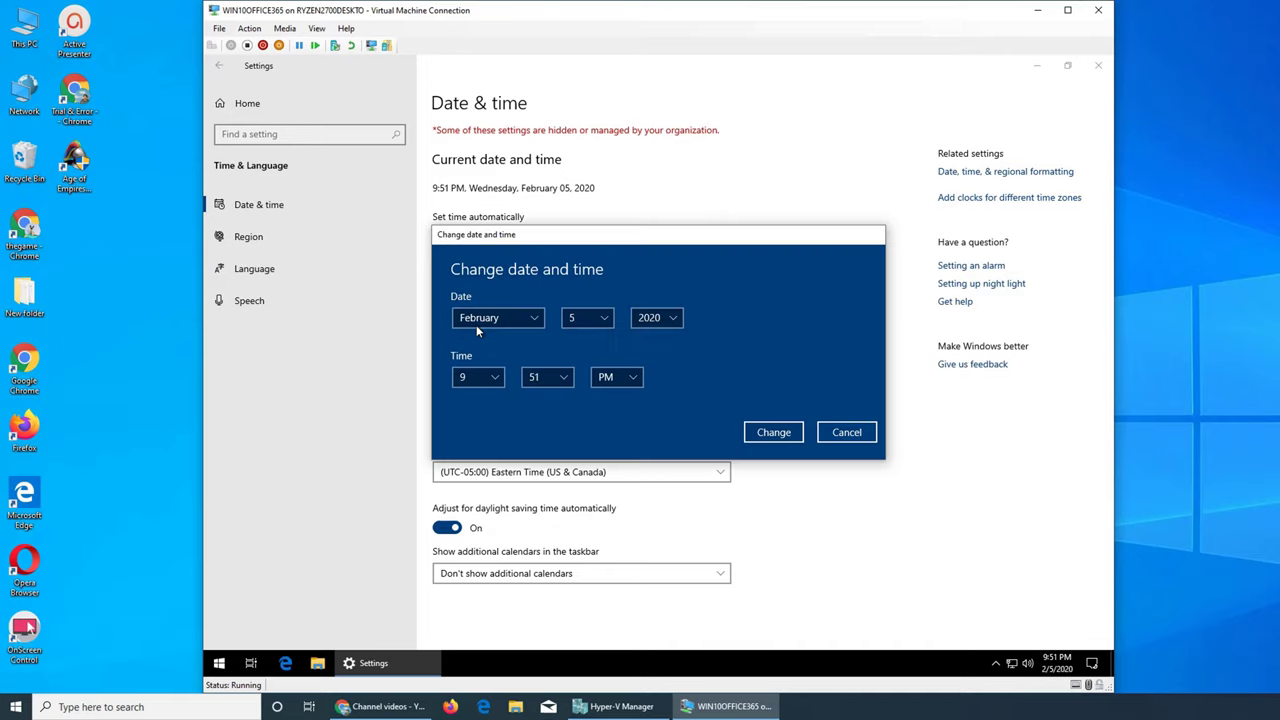
click(580, 318)
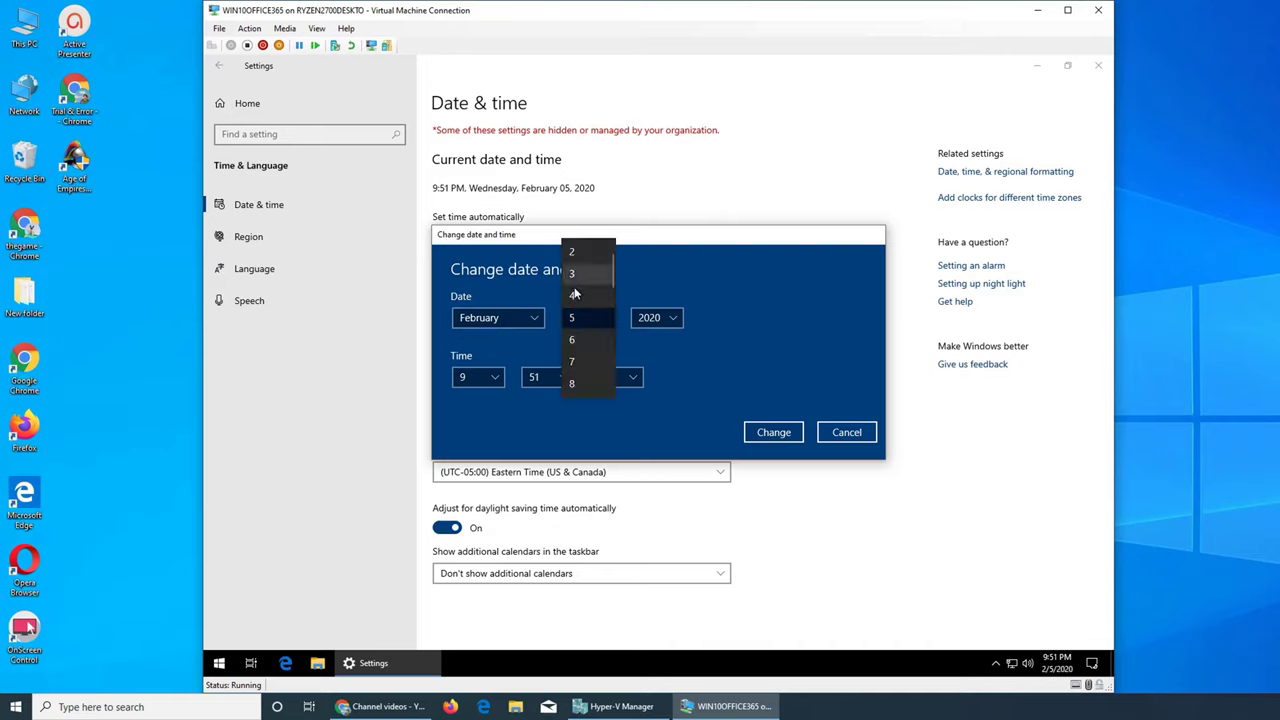
click(580, 298)
click(798, 438)
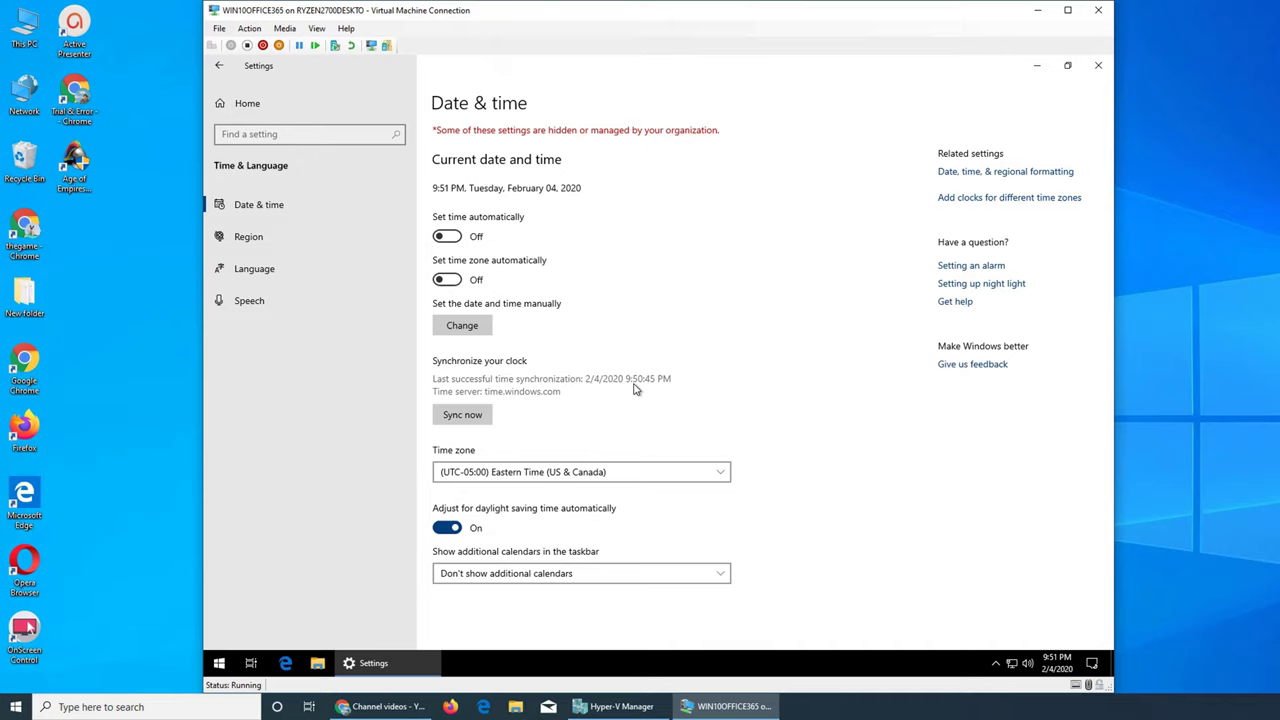
- Set February 5 again, sync the clock, and leave additional calendars unchanged
click(462, 325)
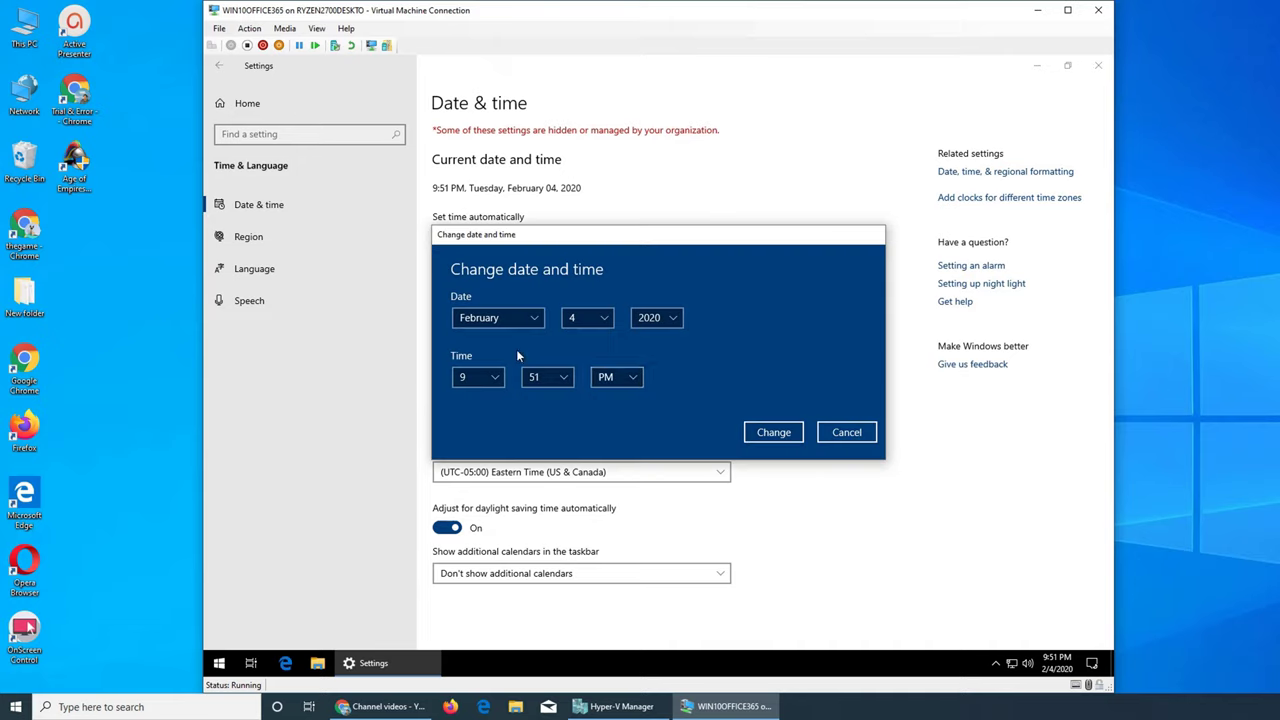
click(603, 318)
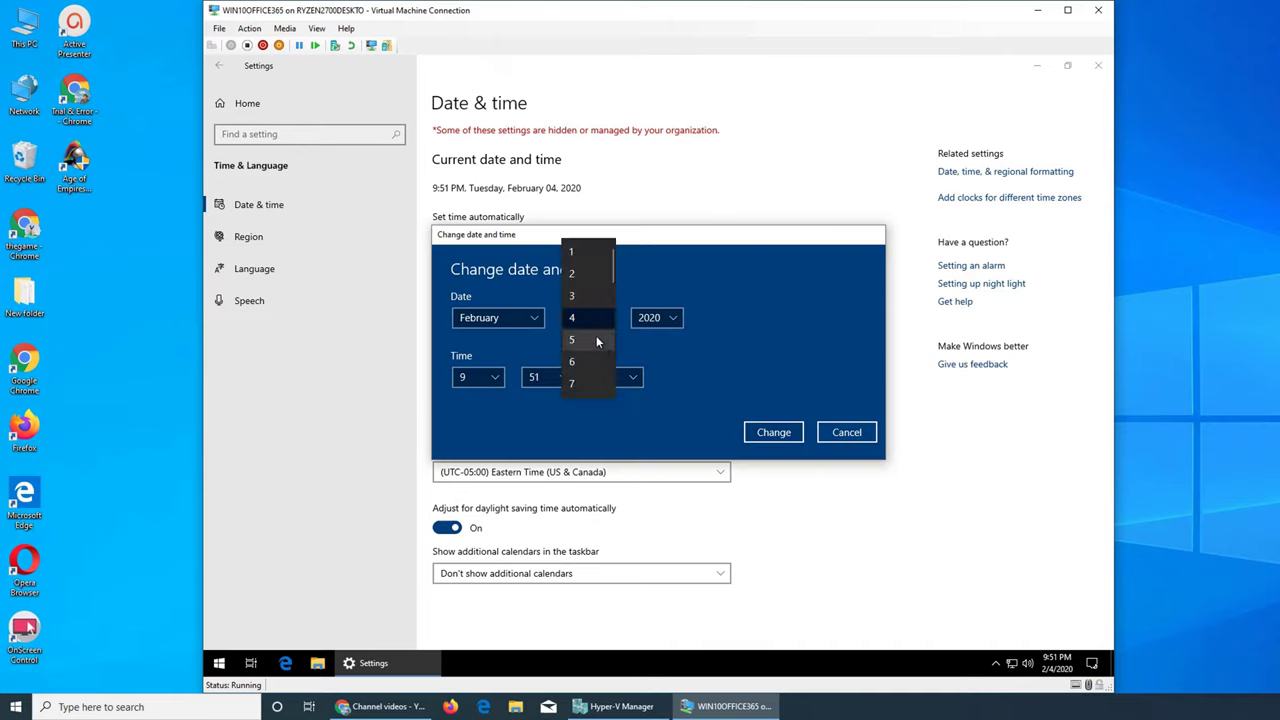
click(596, 340)
click(773, 432)
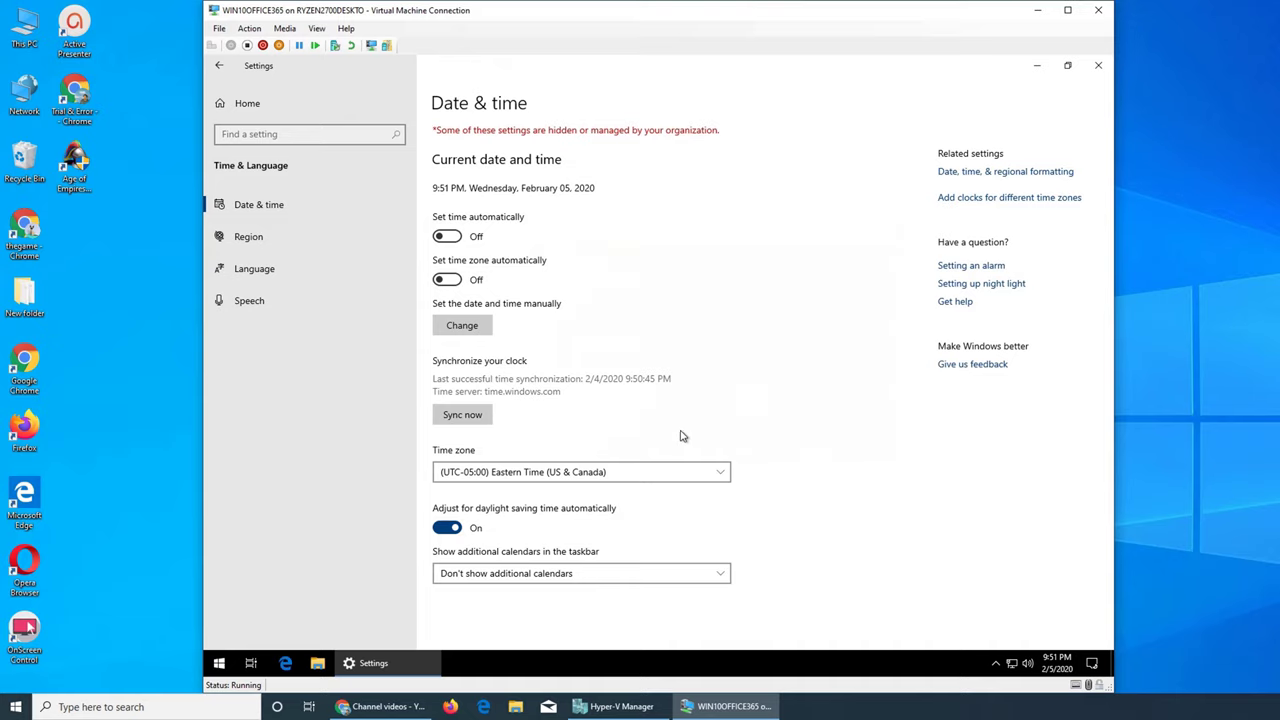
click(460, 415)
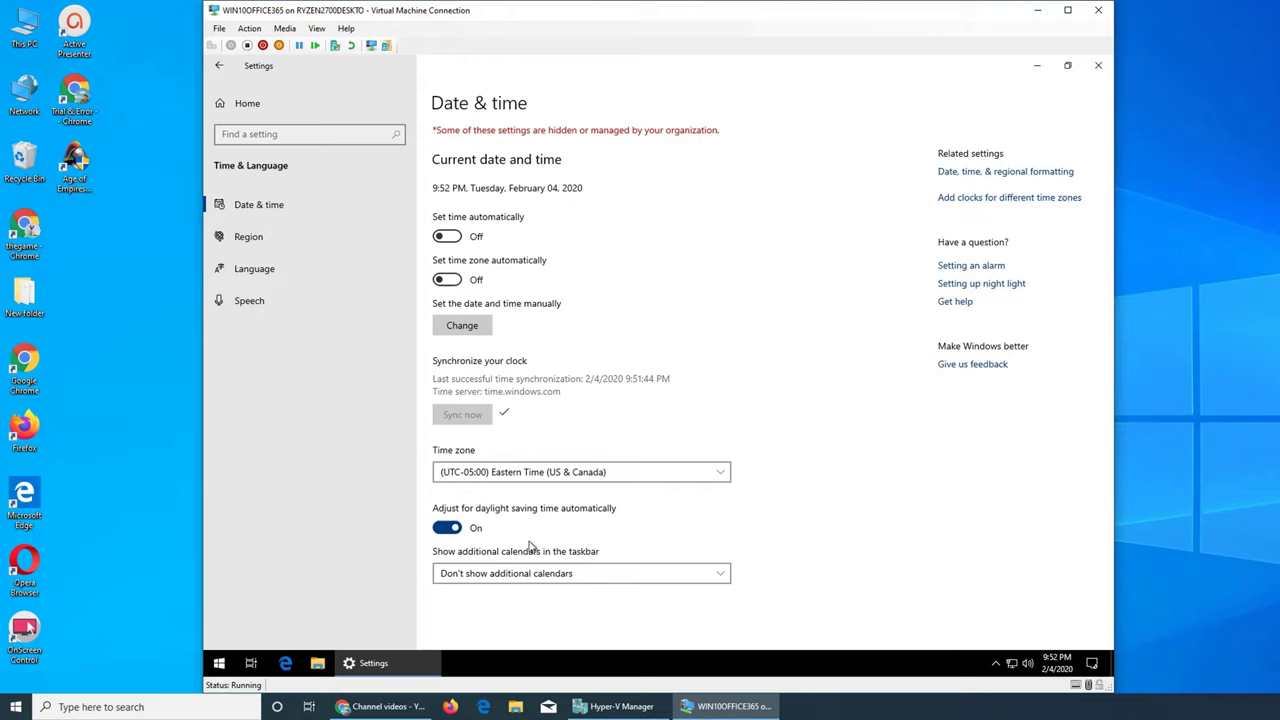
click(636, 573)
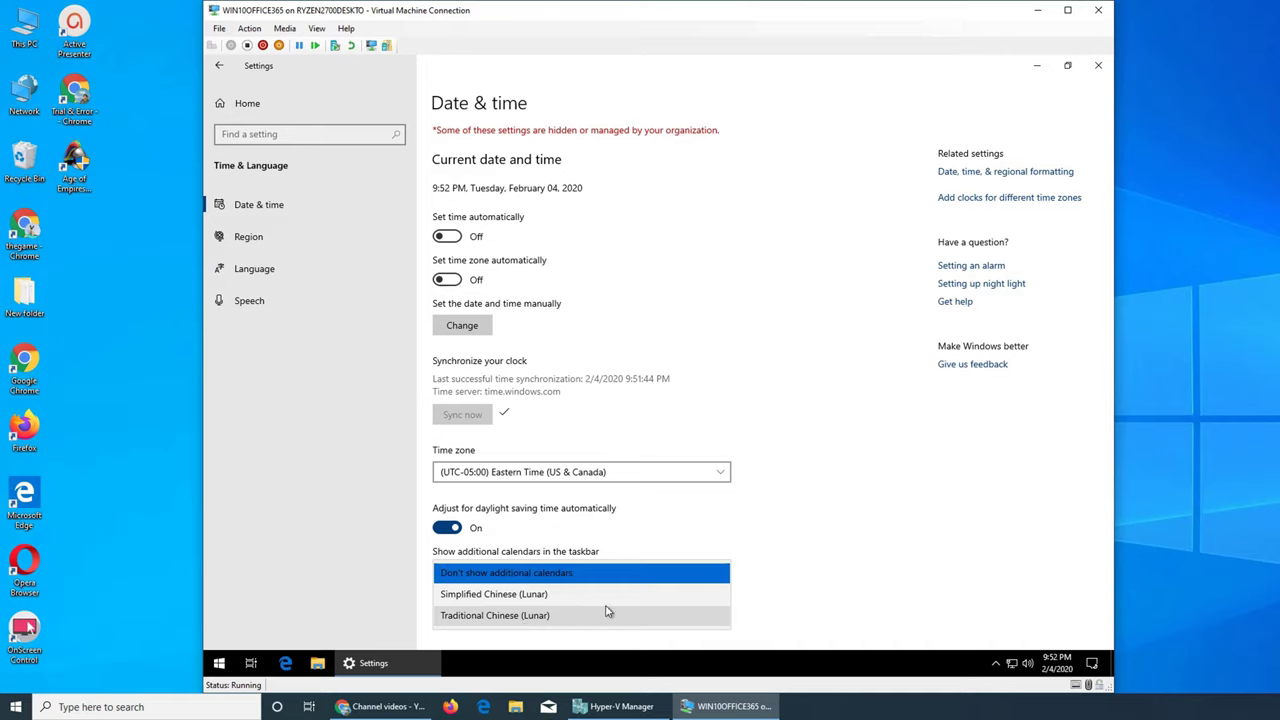
click(820, 547)
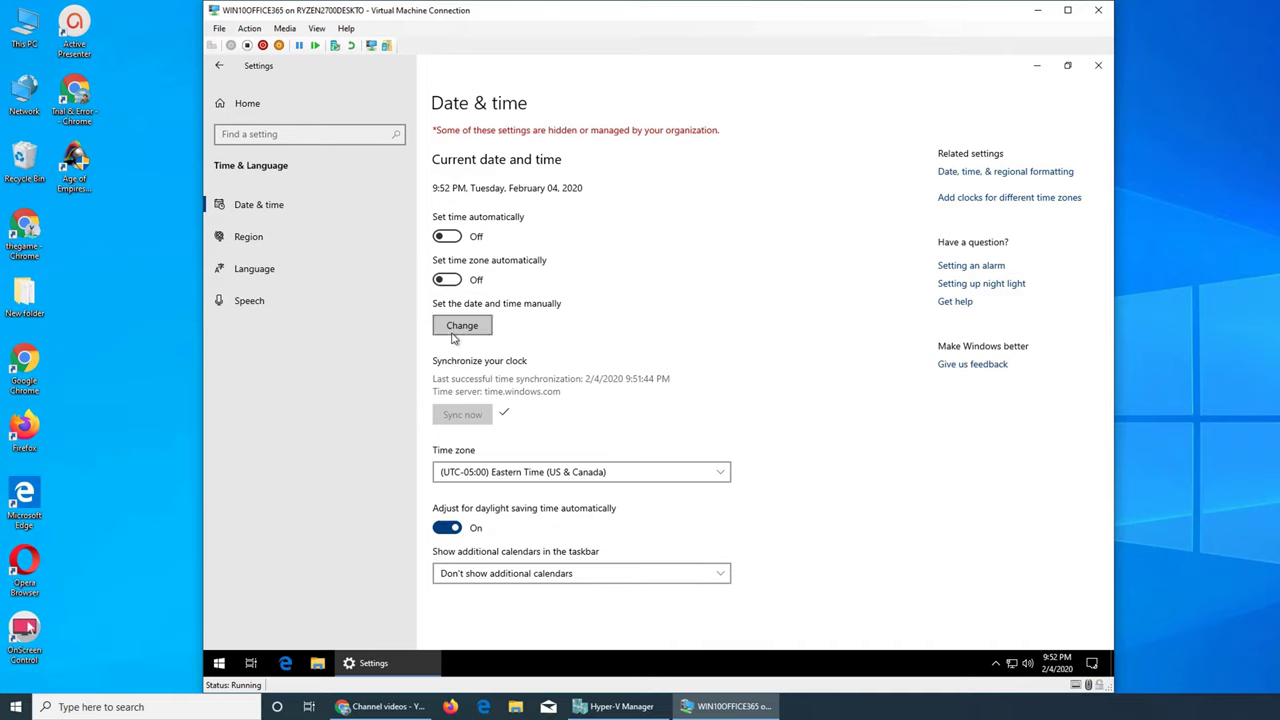
click(256, 242)
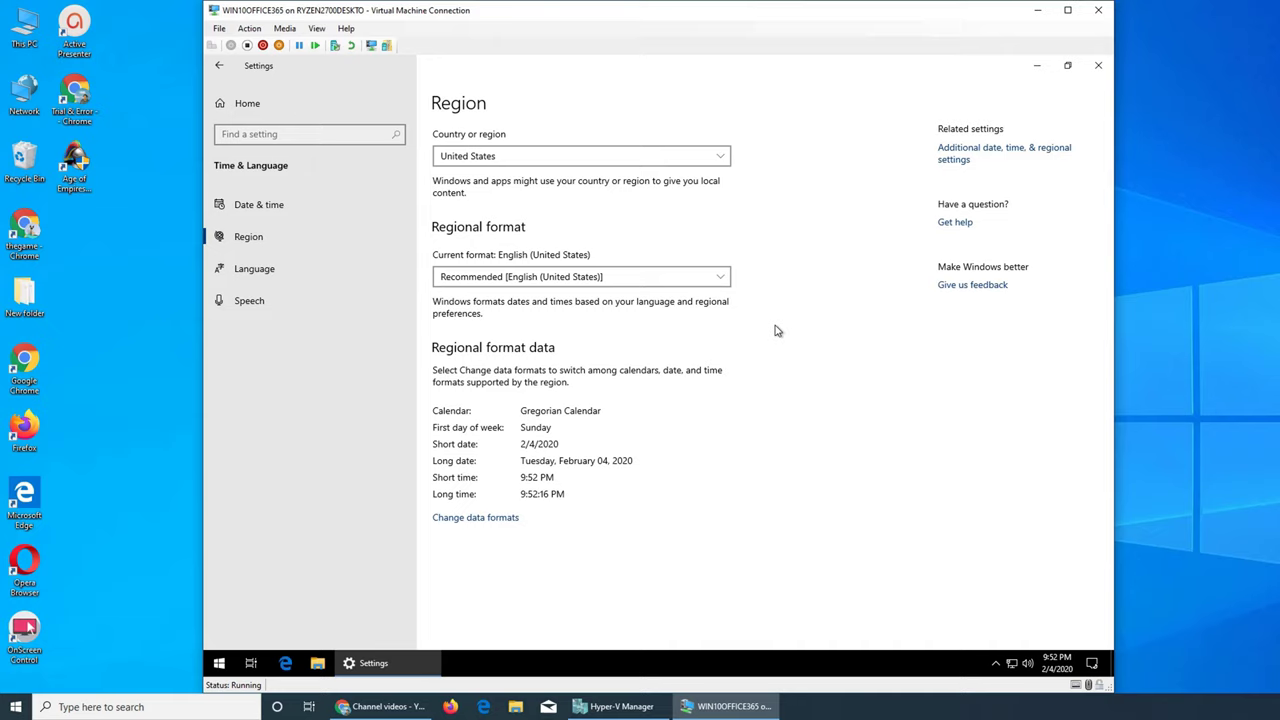
click(707, 159)
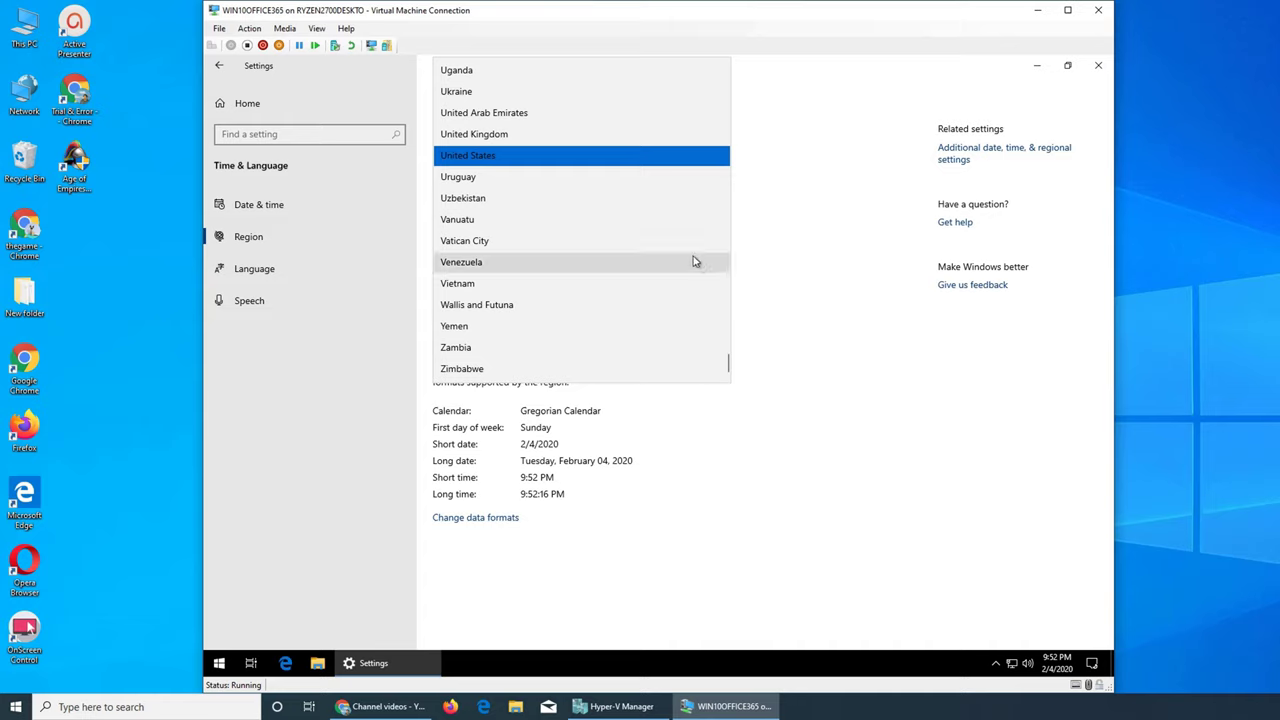
scroll(698, 276, up, 1)
scroll(698, 276, up, 3)
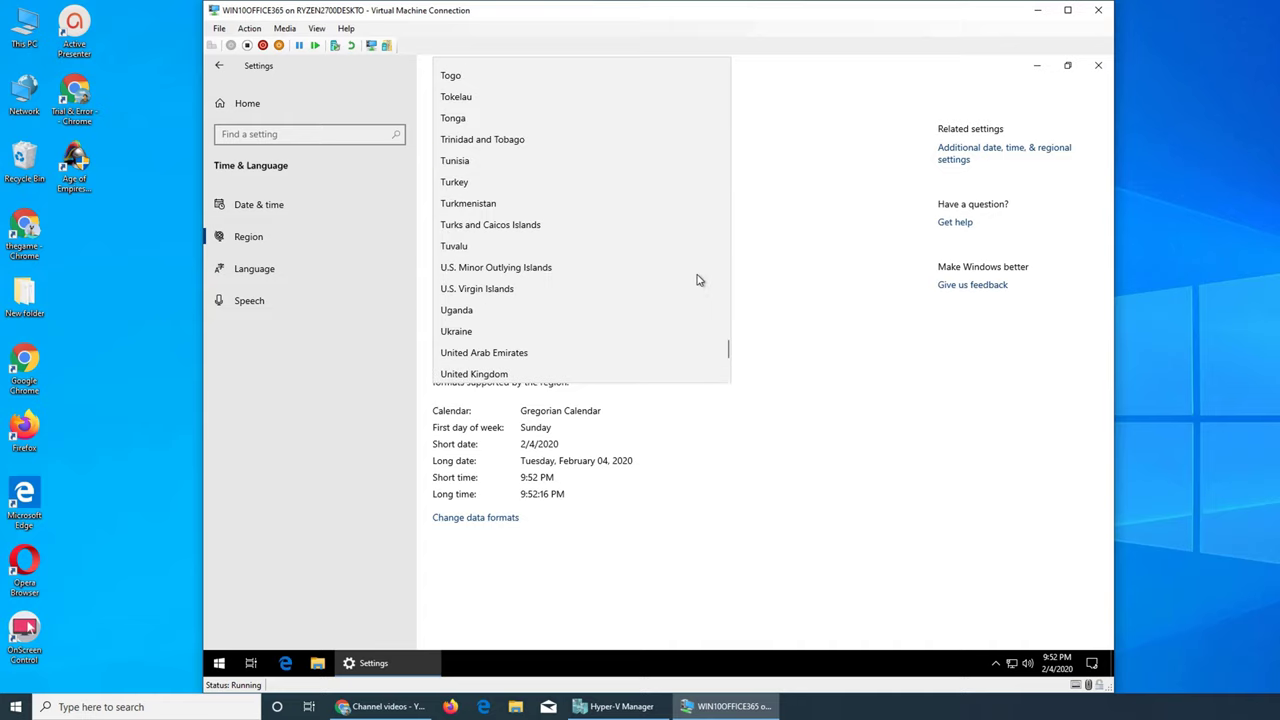
scroll(698, 278, up, 1)
scroll(698, 280, up, 4)
scroll(698, 280, up, 4)
scroll(698, 280, up, 2)
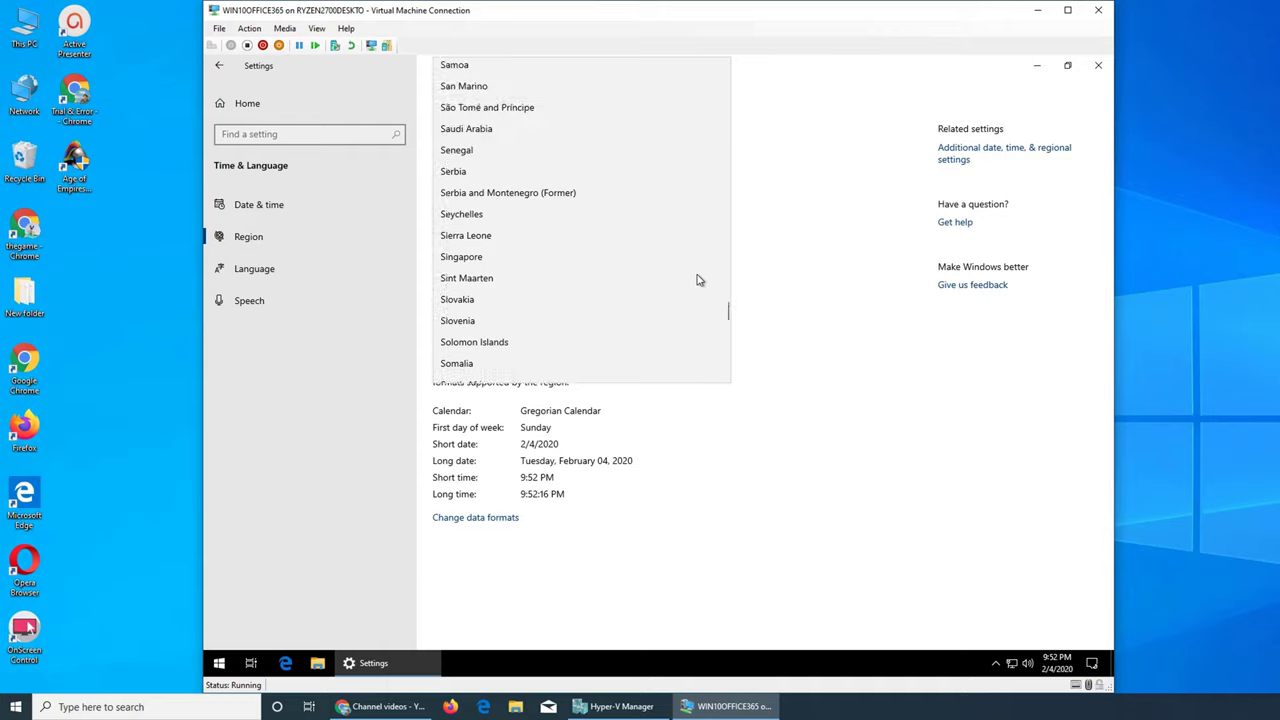
scroll(698, 280, up, 4)
scroll(698, 280, up, 1)
scroll(698, 280, up, 1)
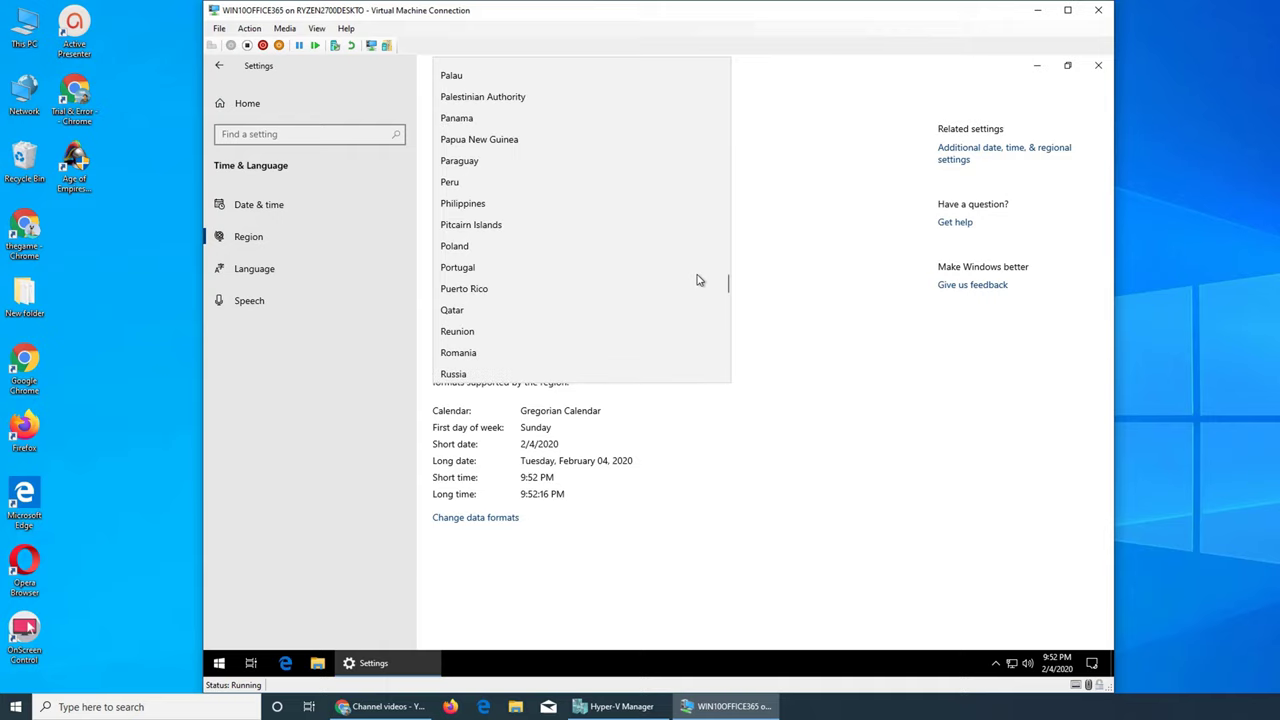
scroll(699, 280, up, 2)
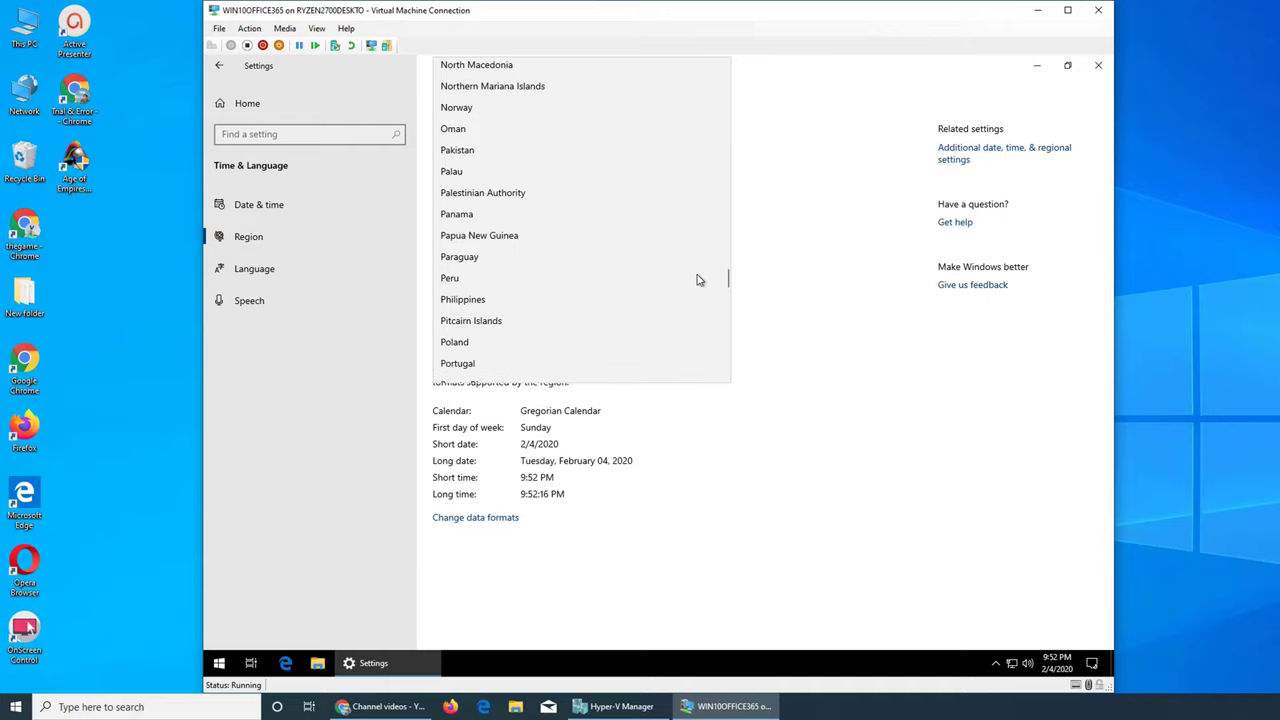
click(835, 266)
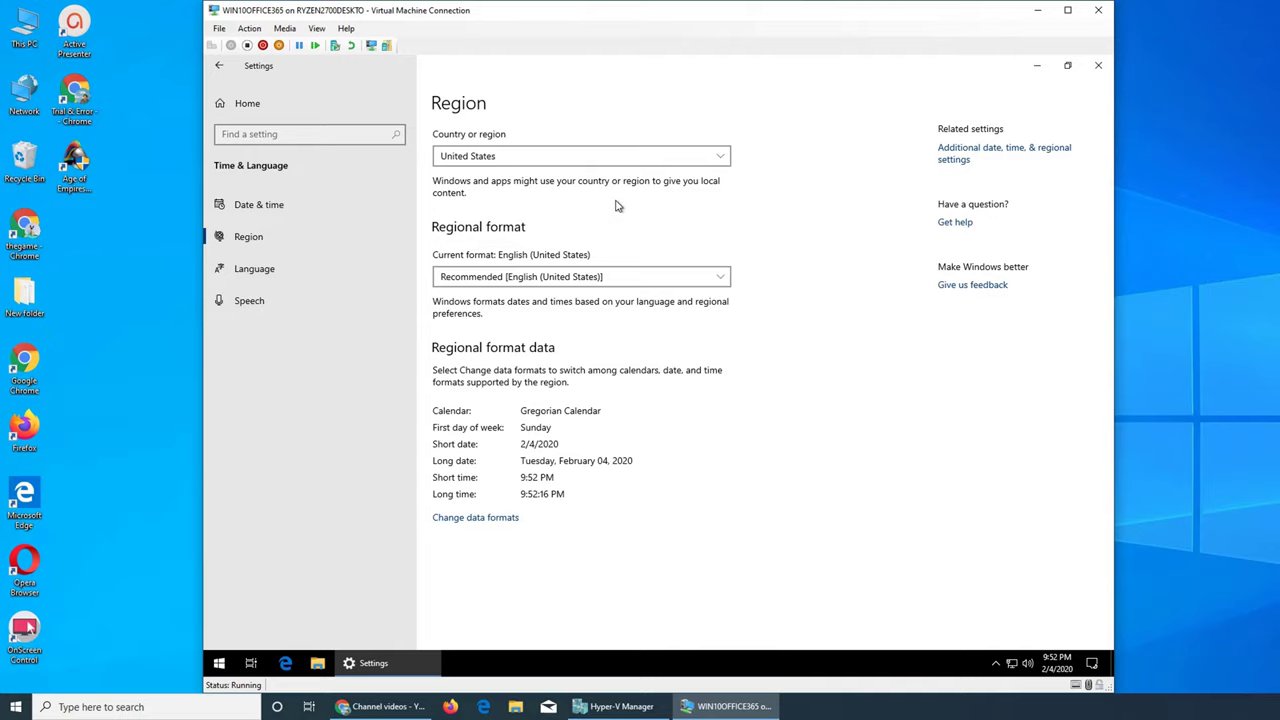
click(651, 163)
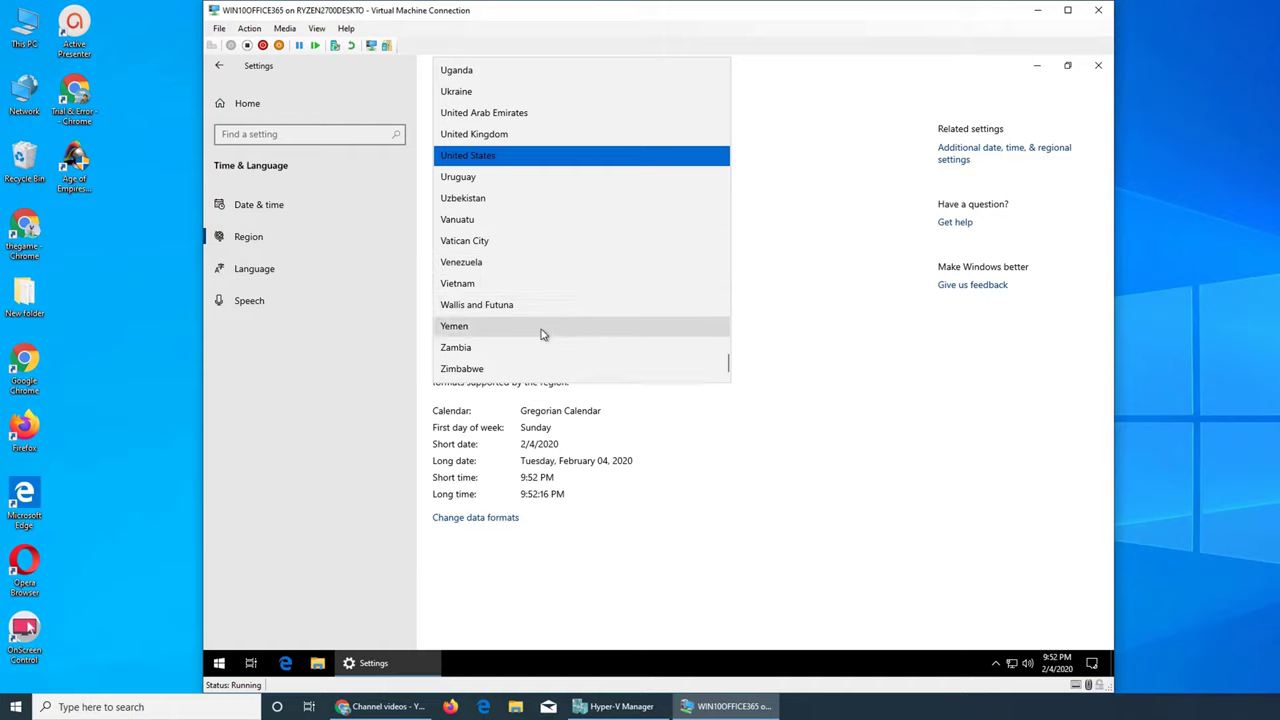
click(841, 295)
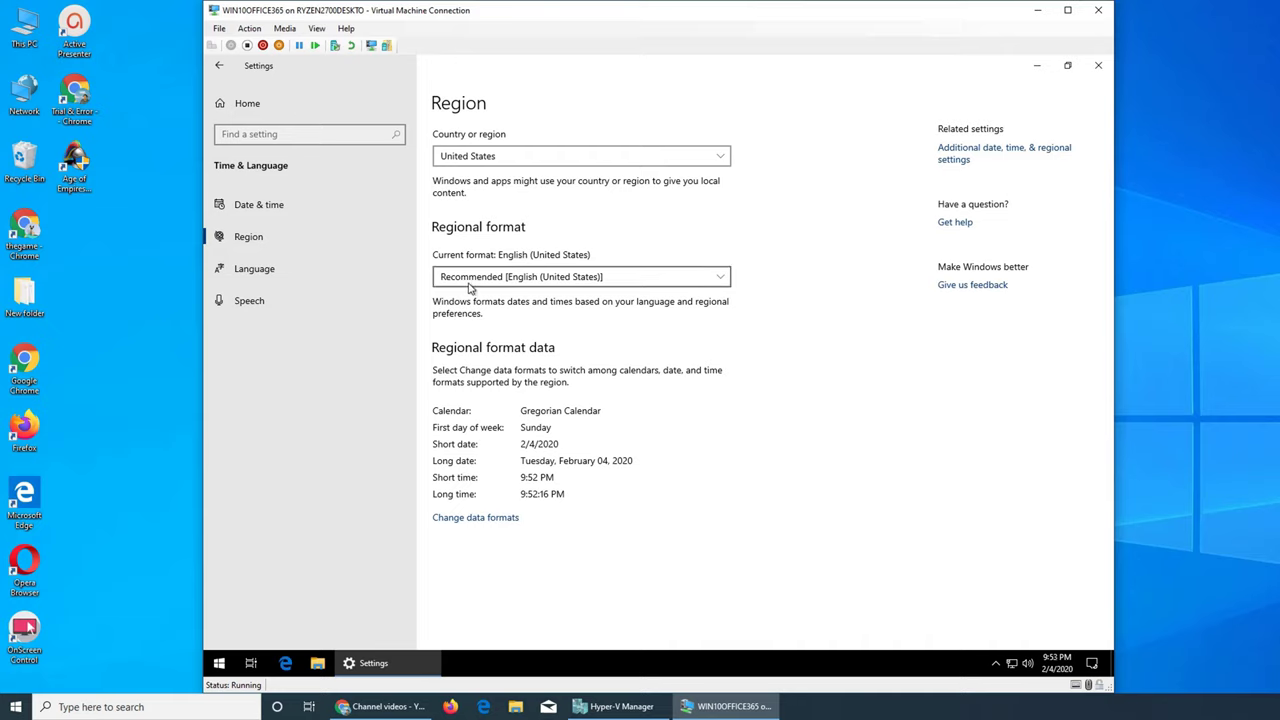
click(563, 280)
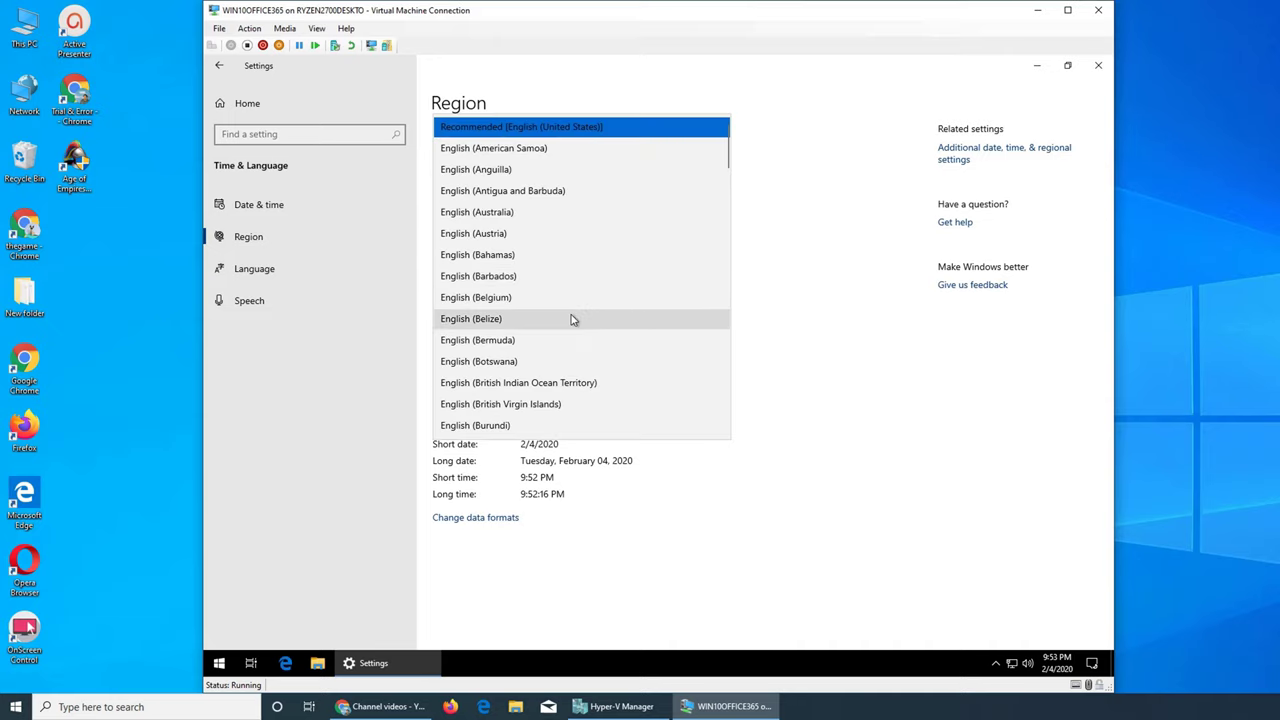
scroll(573, 320, down, 5)
scroll(573, 320, down, 5)
scroll(574, 322, down, 7)
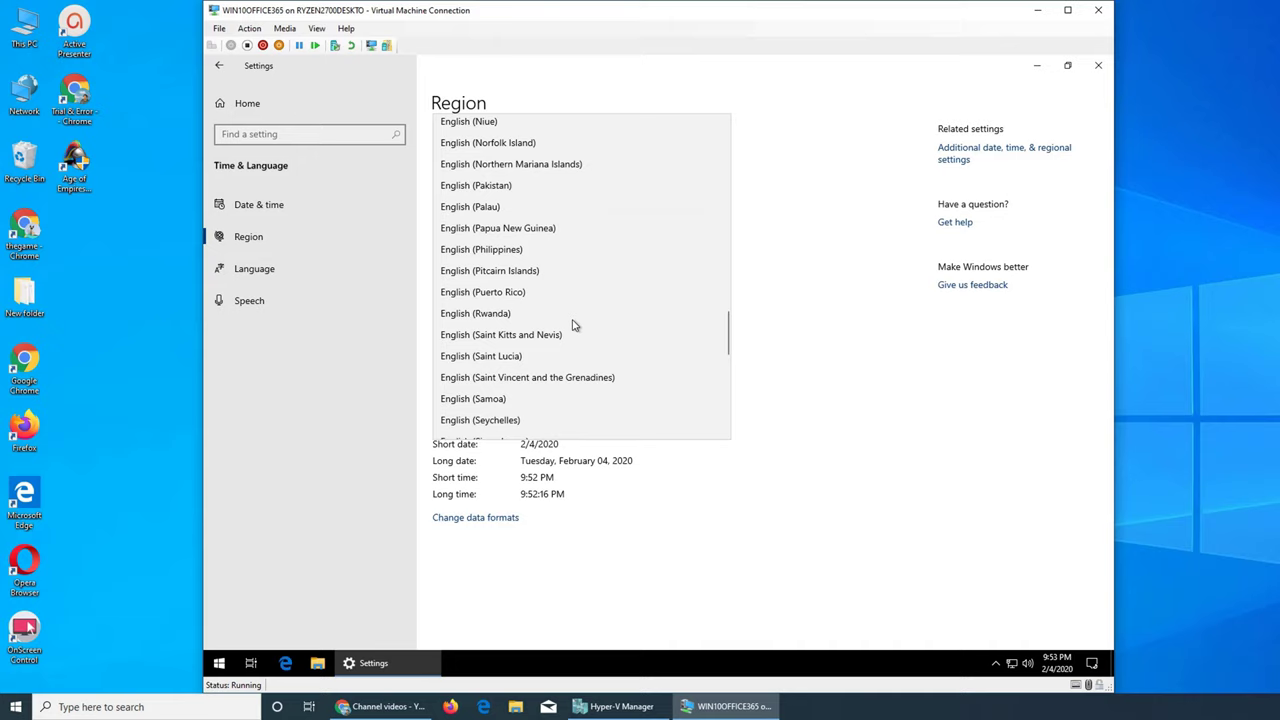
scroll(576, 325, down, 5)
scroll(573, 322, down, 5)
click(830, 314)
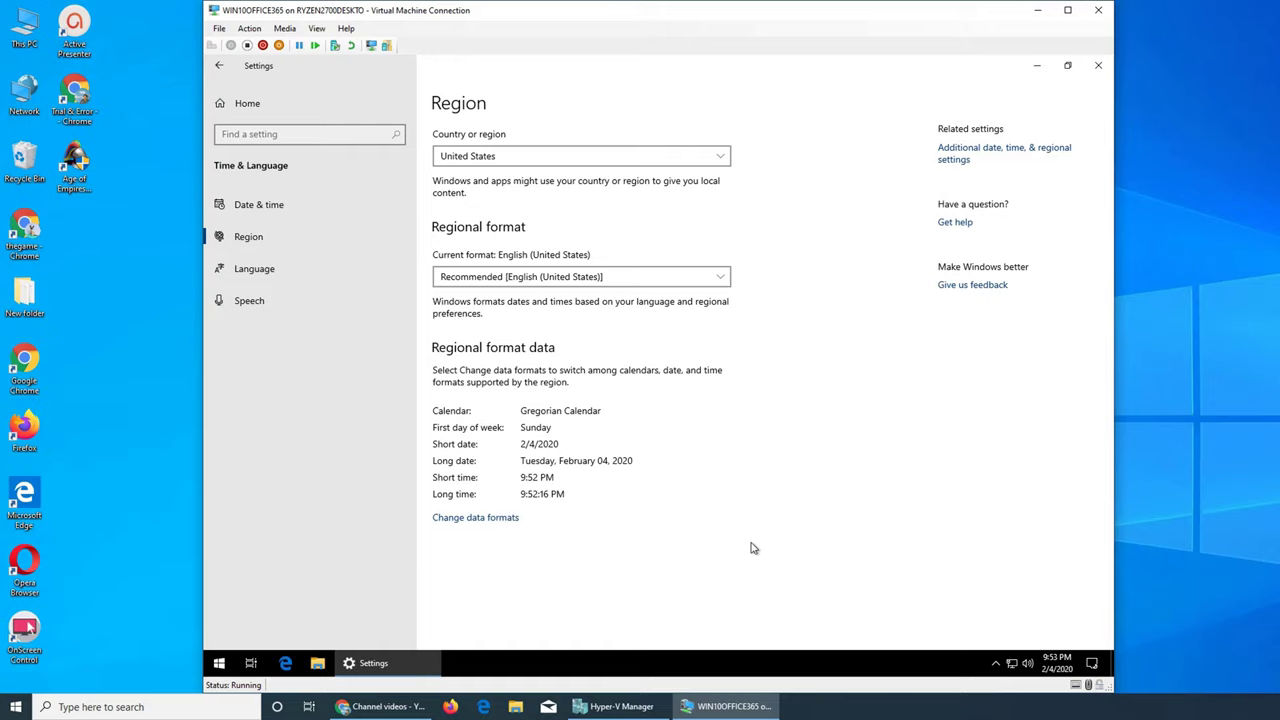
mouse_move(1057, 663)
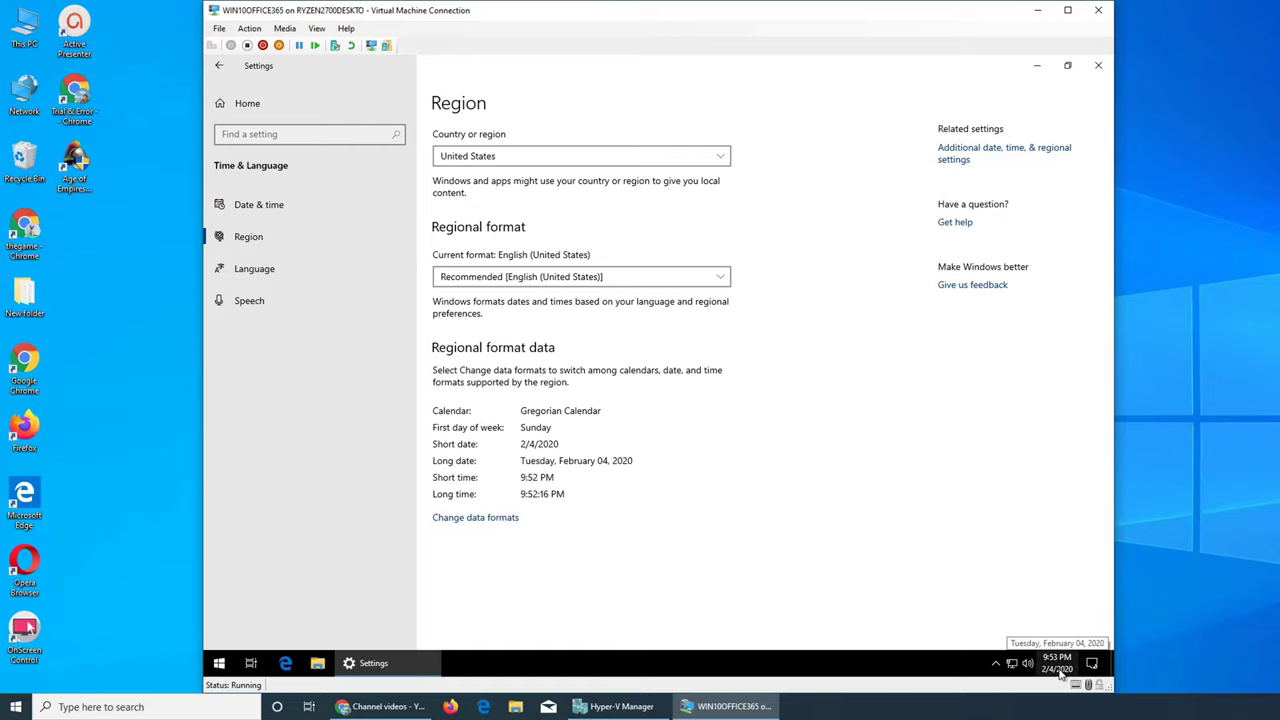
- Review data format calendars, keeping Gregorian Calendar, then go to the Language page
click(476, 519)
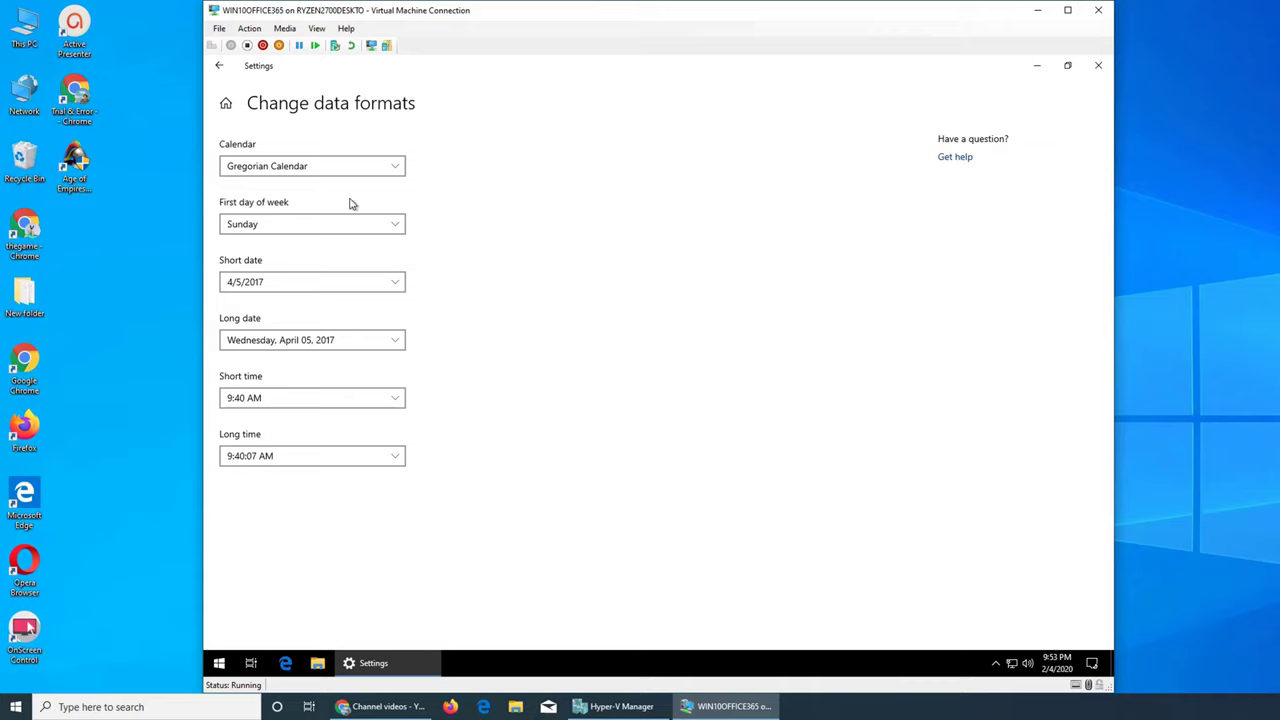
click(397, 169)
click(396, 168)
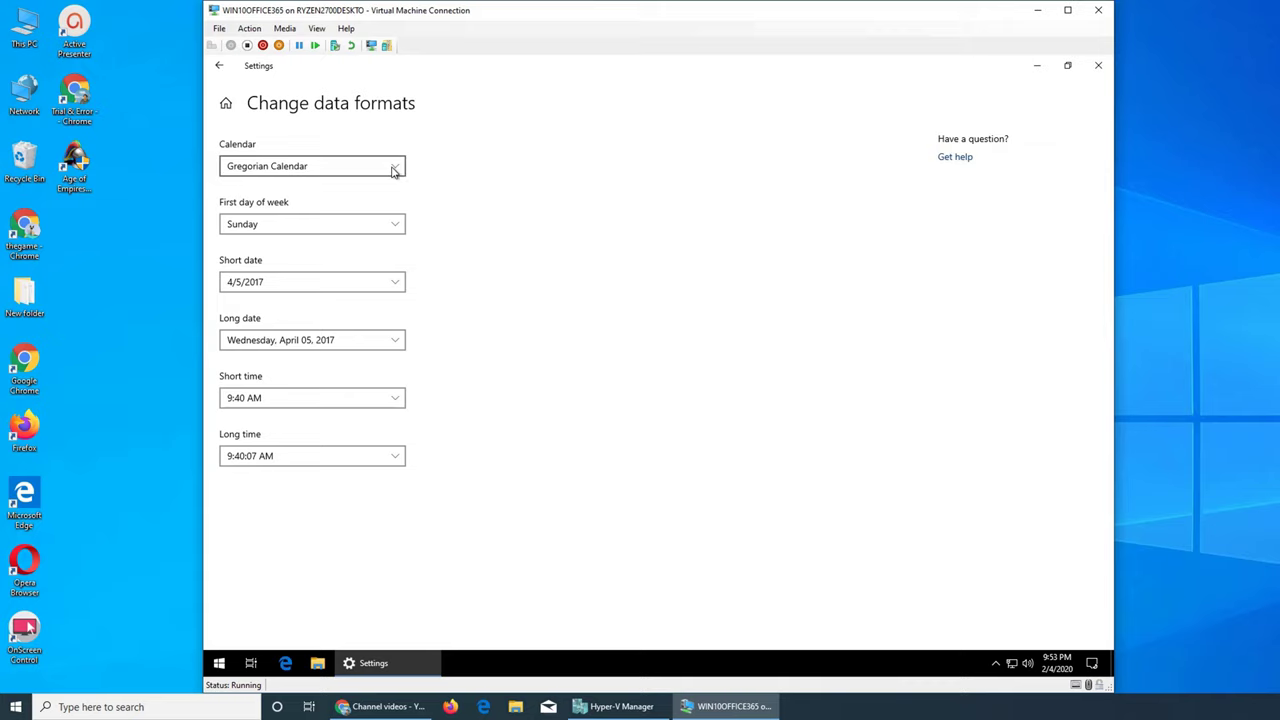
click(393, 171)
click(500, 183)
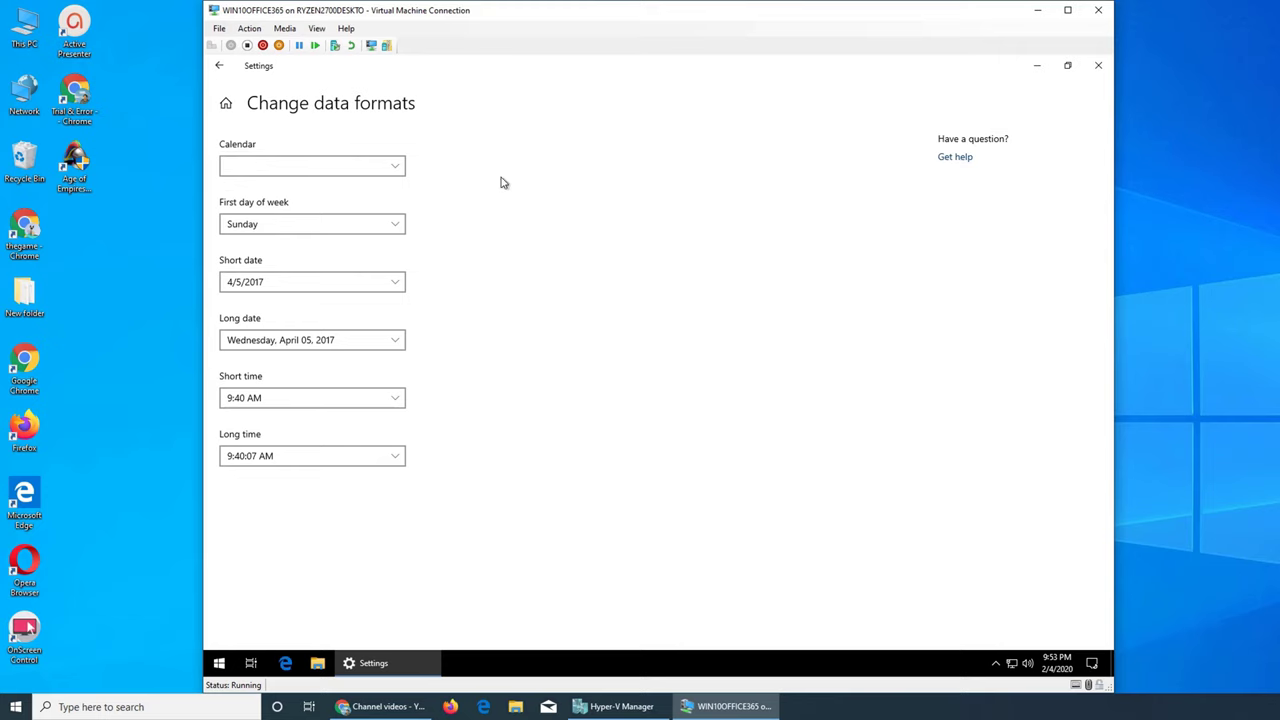
click(219, 68)
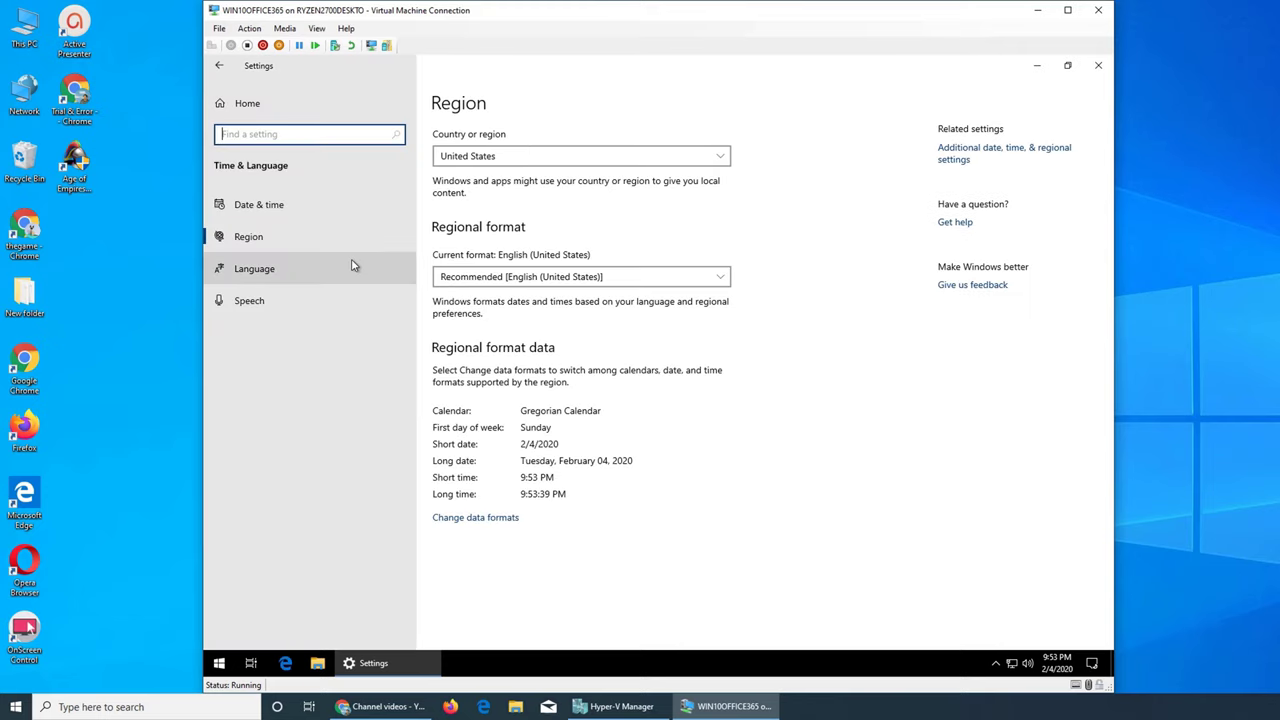
click(290, 270)
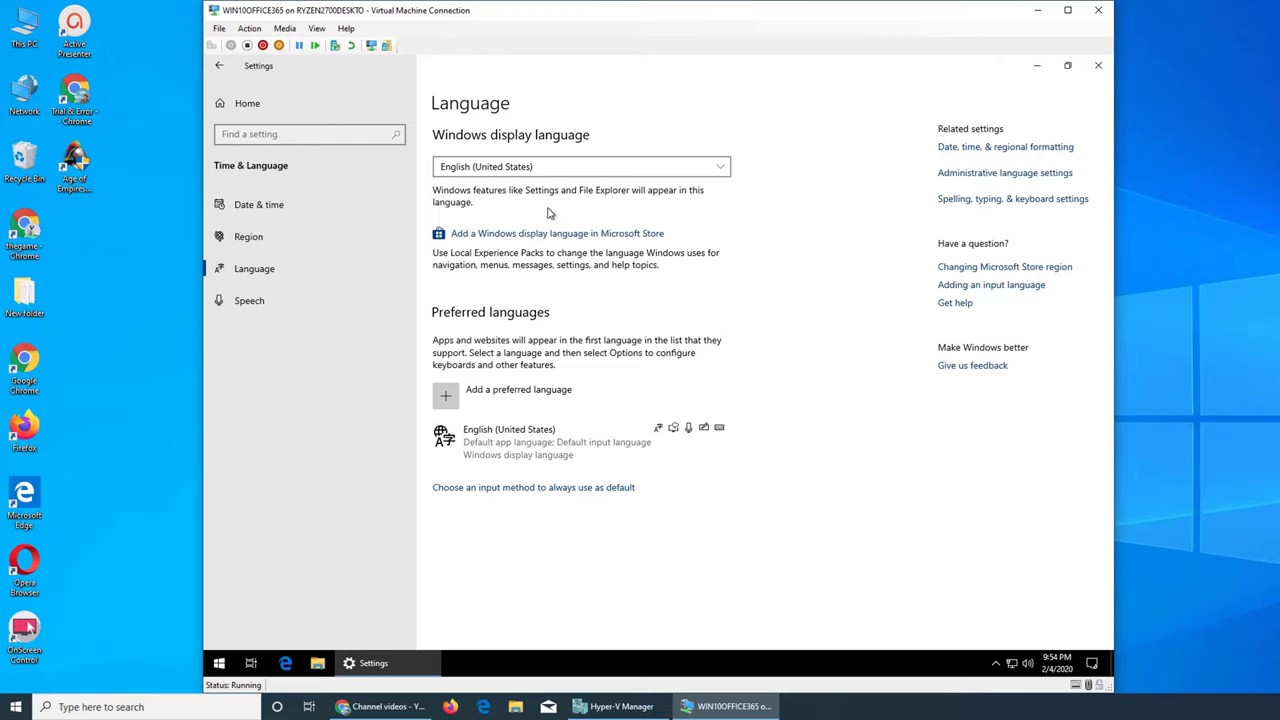
click(659, 175)
click(700, 167)
- Check display language choices, type 'adfsa' in the settings search, and open default input method settings
click(569, 170)
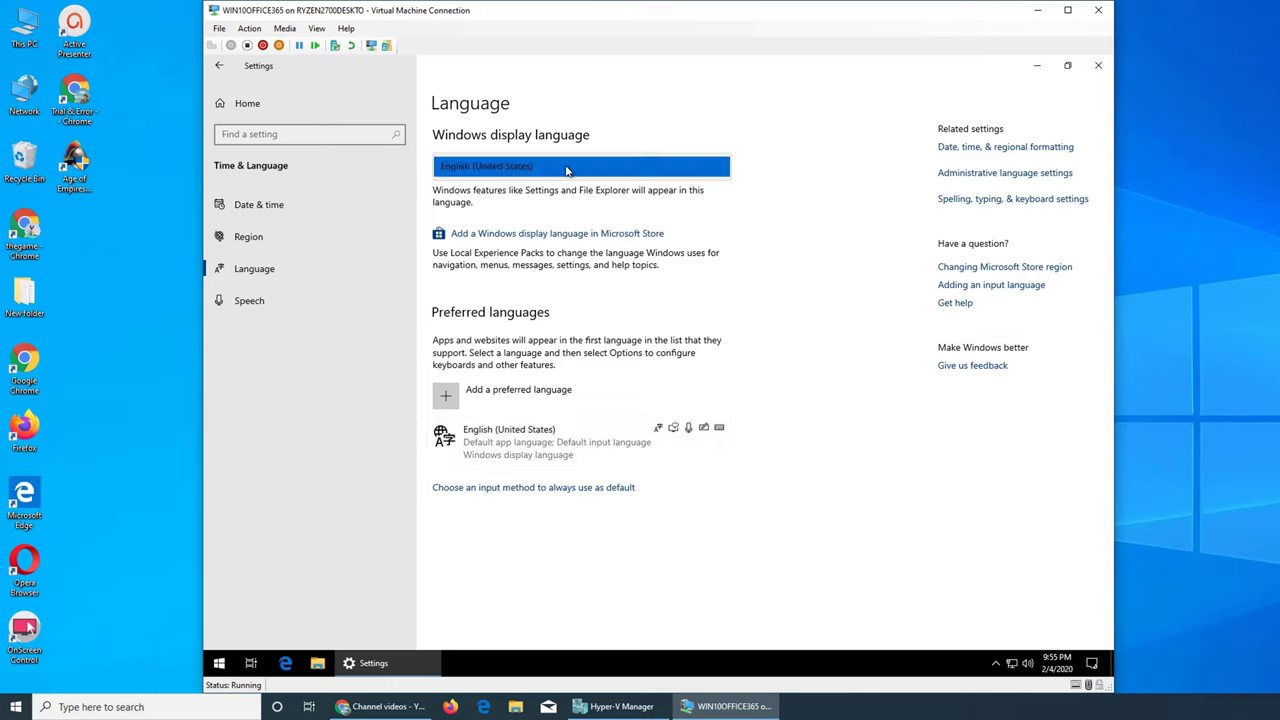
click(290, 140)
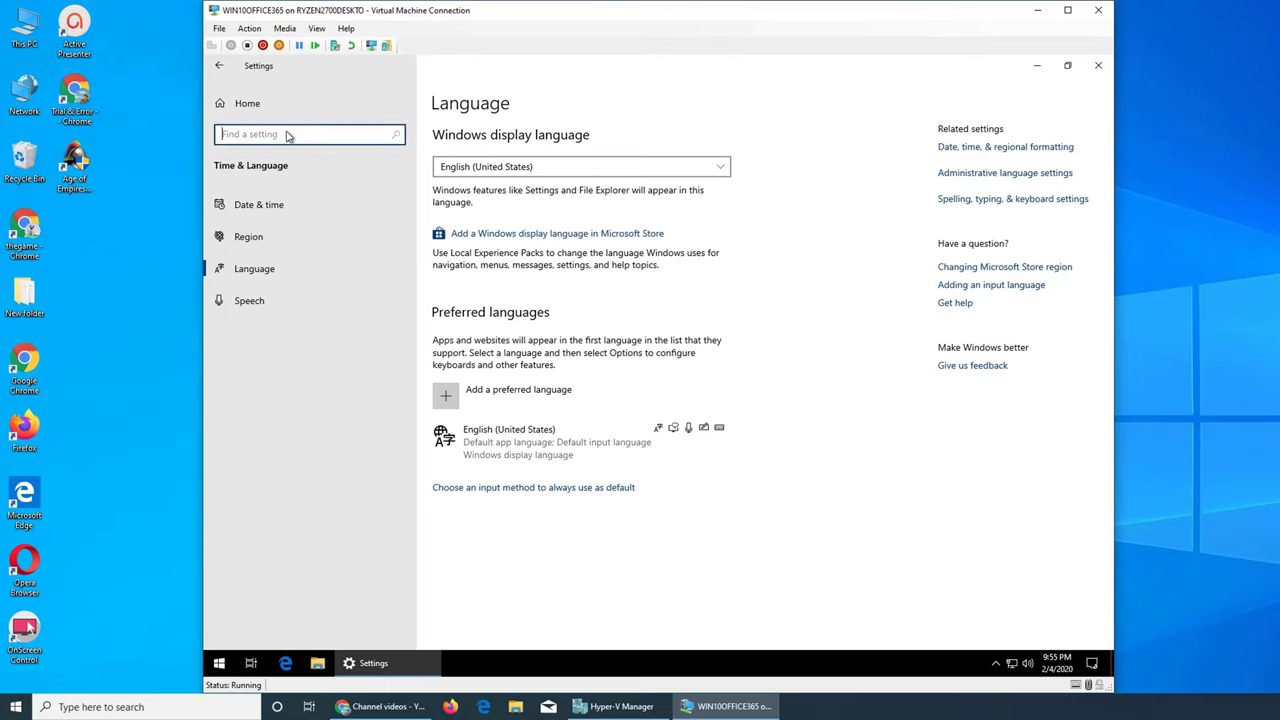
text(adfsa)
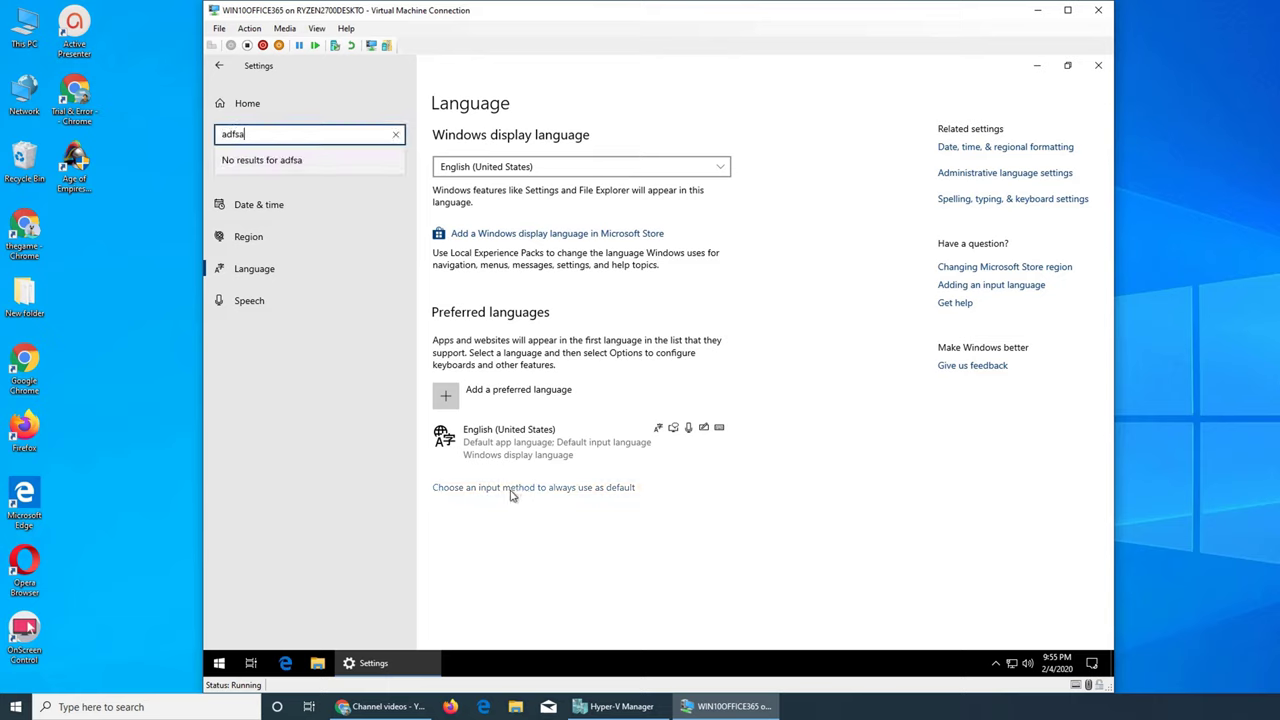
click(568, 490)
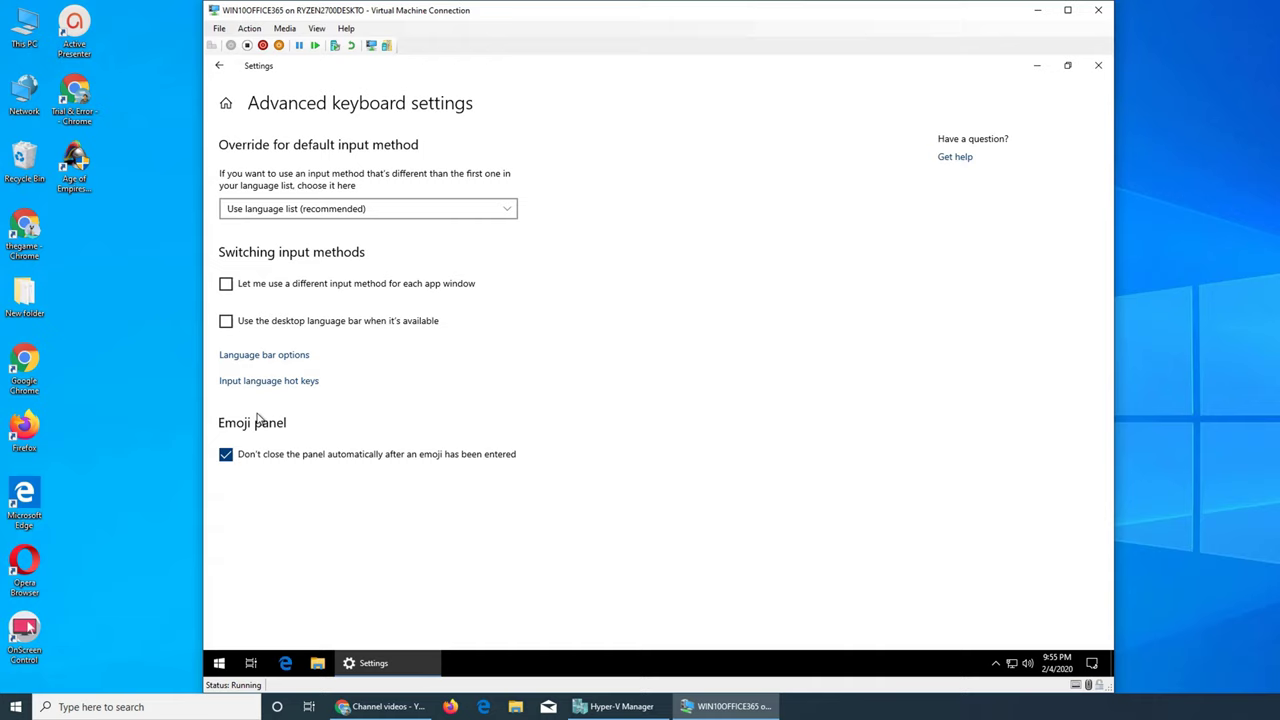
- View input method options, then browse the add-language list and cancel without adding one
click(463, 209)
click(220, 66)
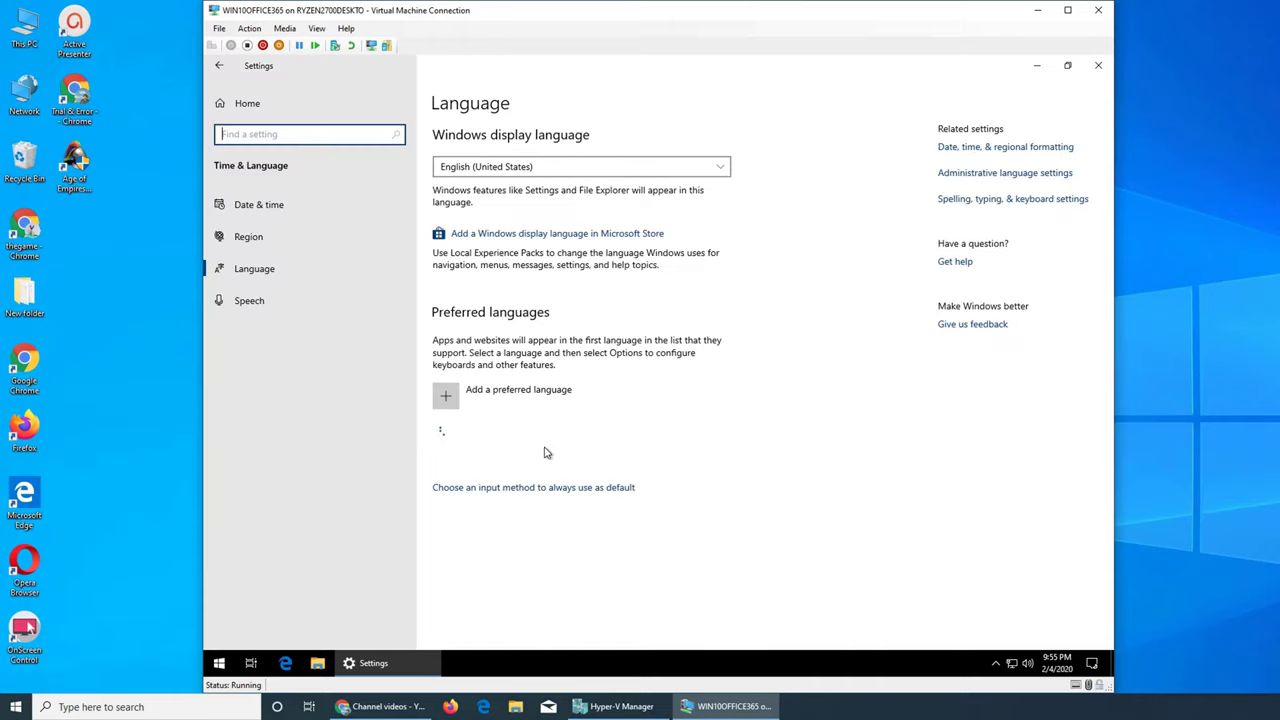
click(550, 395)
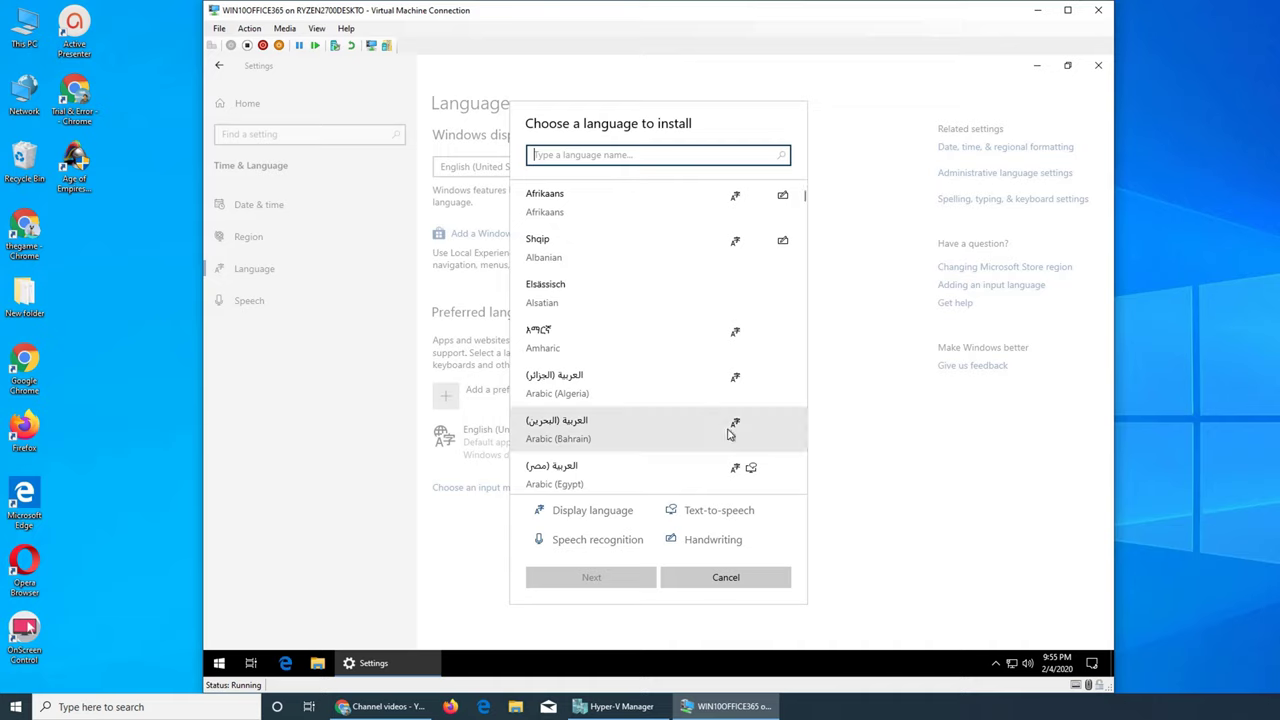
scroll(626, 268, down, 2)
scroll(626, 268, down, 2)
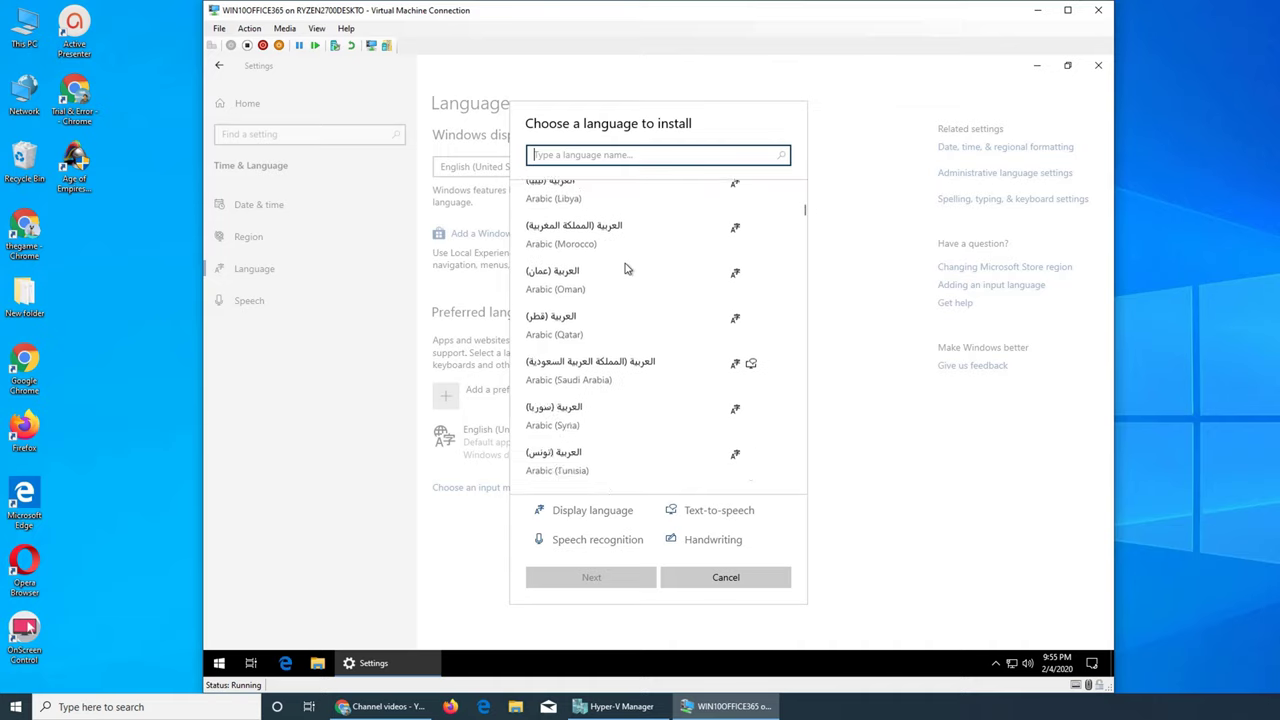
scroll(630, 276, down, 2)
scroll(630, 279, down, 1)
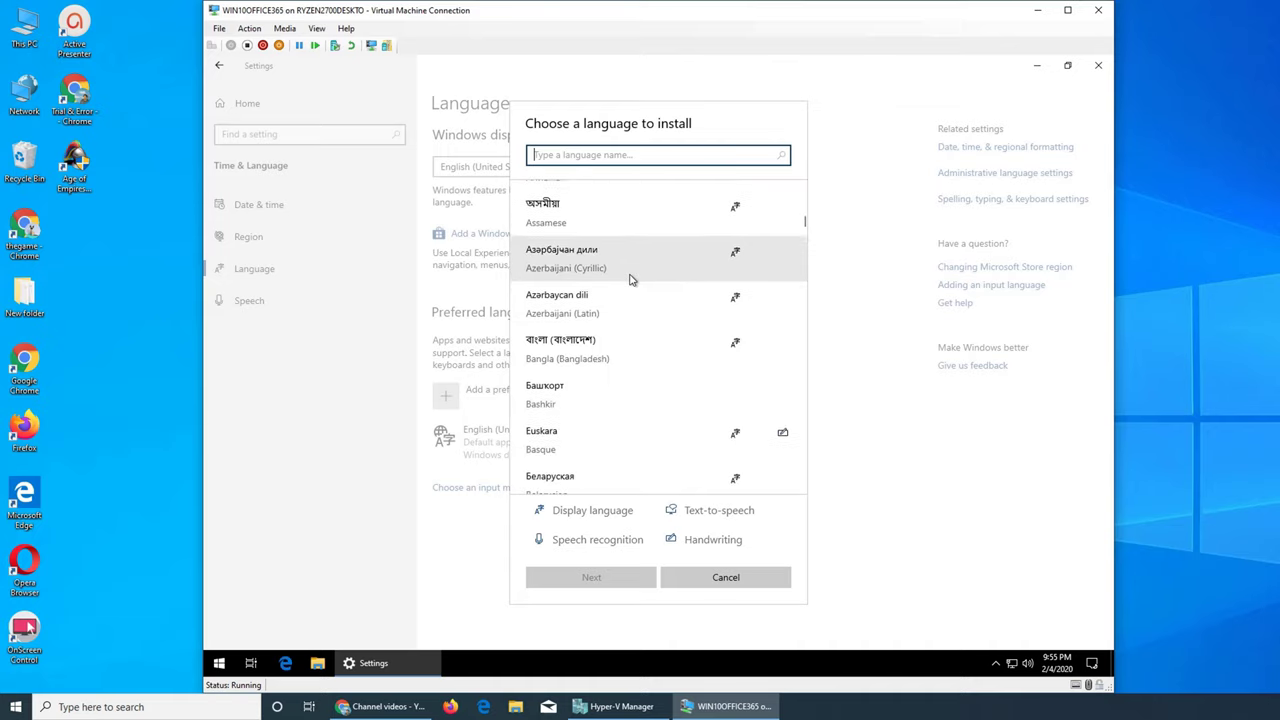
scroll(630, 279, down, 1)
scroll(630, 279, down, 1)
scroll(630, 279, down, 1)
scroll(630, 280, down, 1)
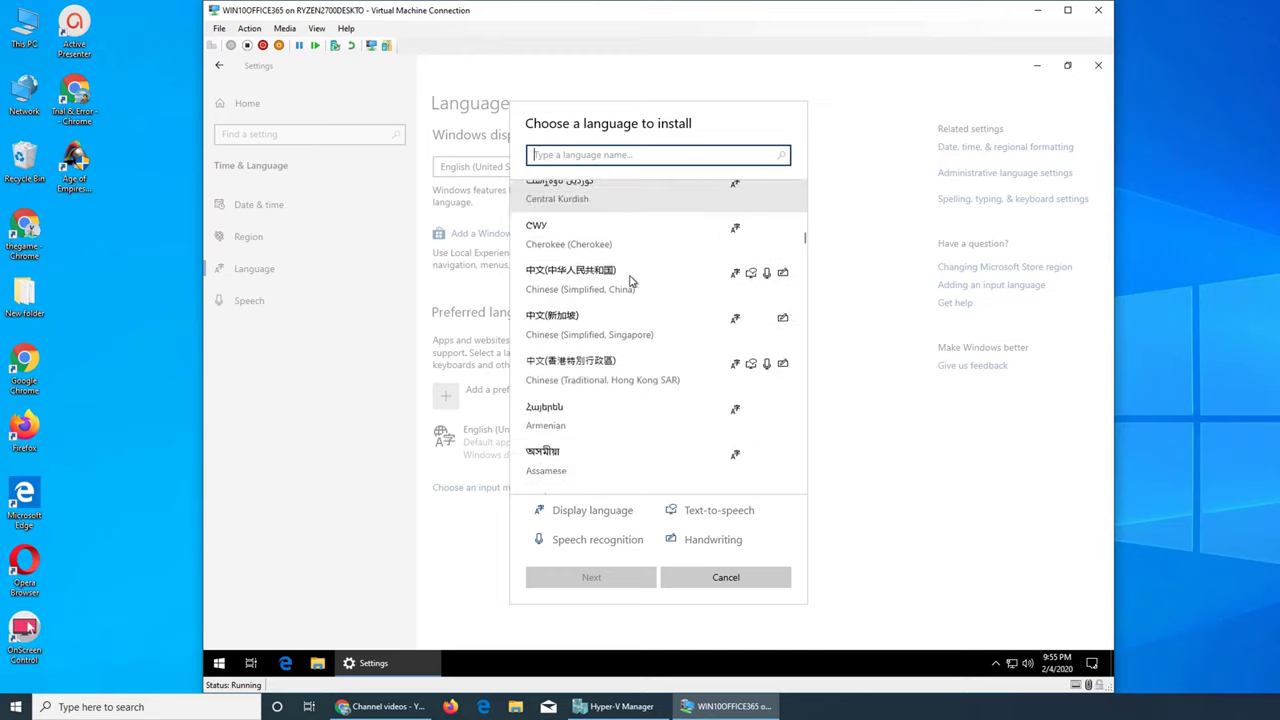
scroll(630, 282, down, 1)
scroll(631, 287, up, 2)
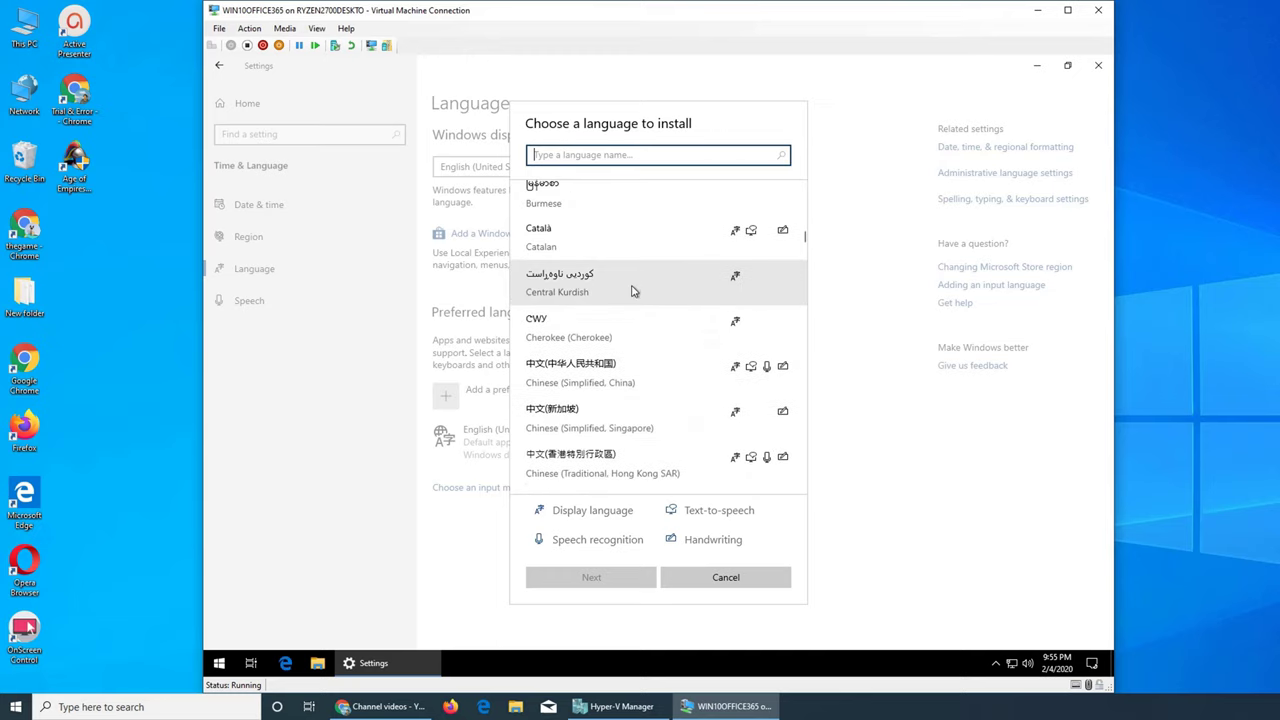
scroll(632, 290, down, 3)
scroll(632, 290, up, 2)
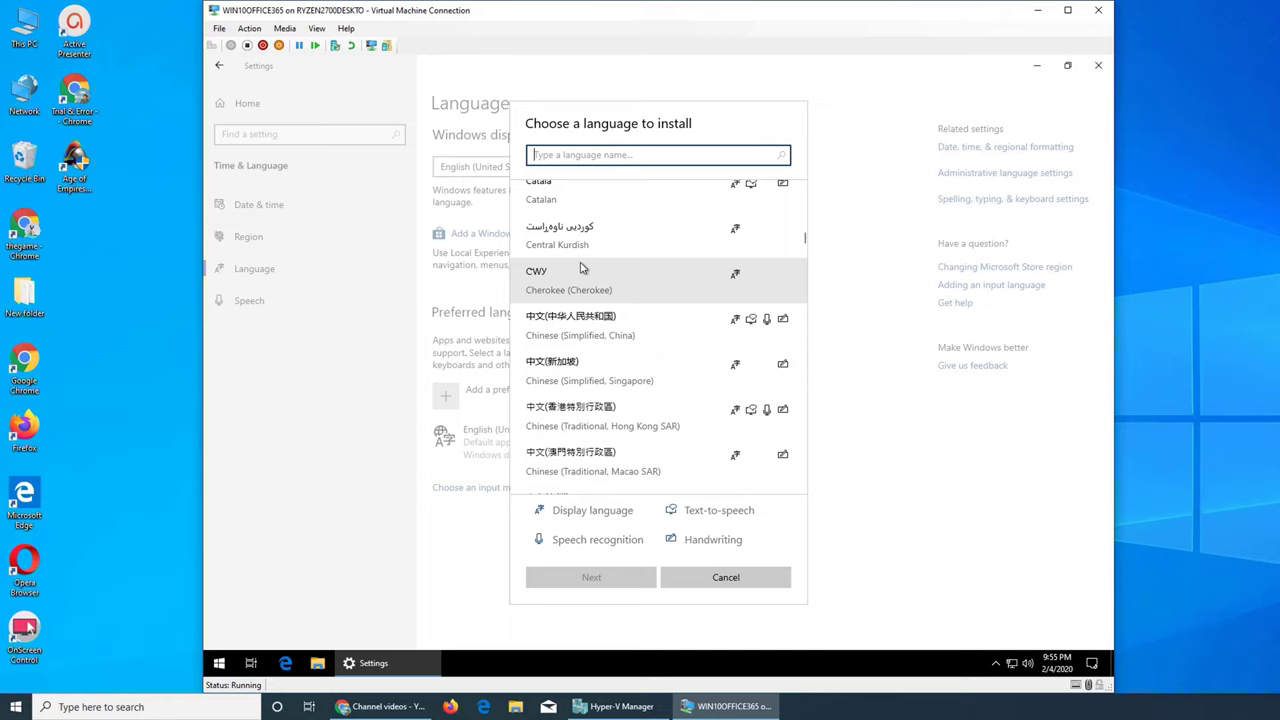
scroll(626, 274, down, 2)
scroll(650, 290, down, 2)
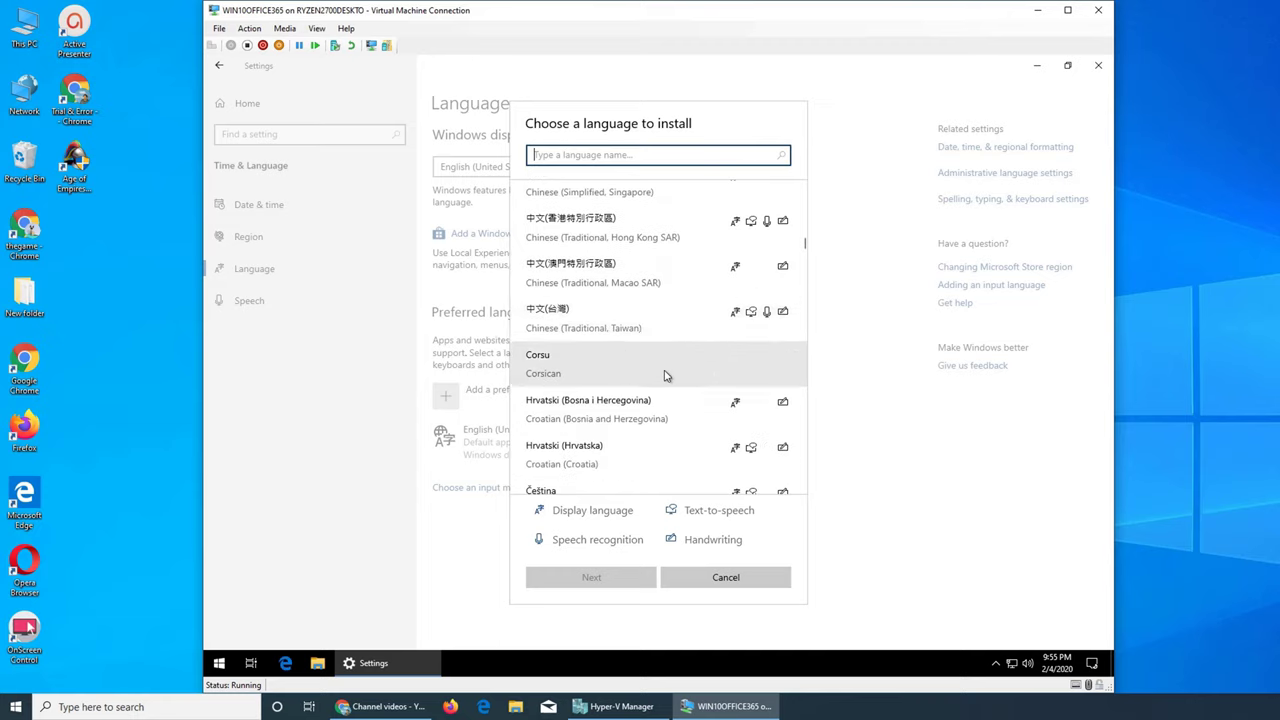
scroll(667, 374, down, 2)
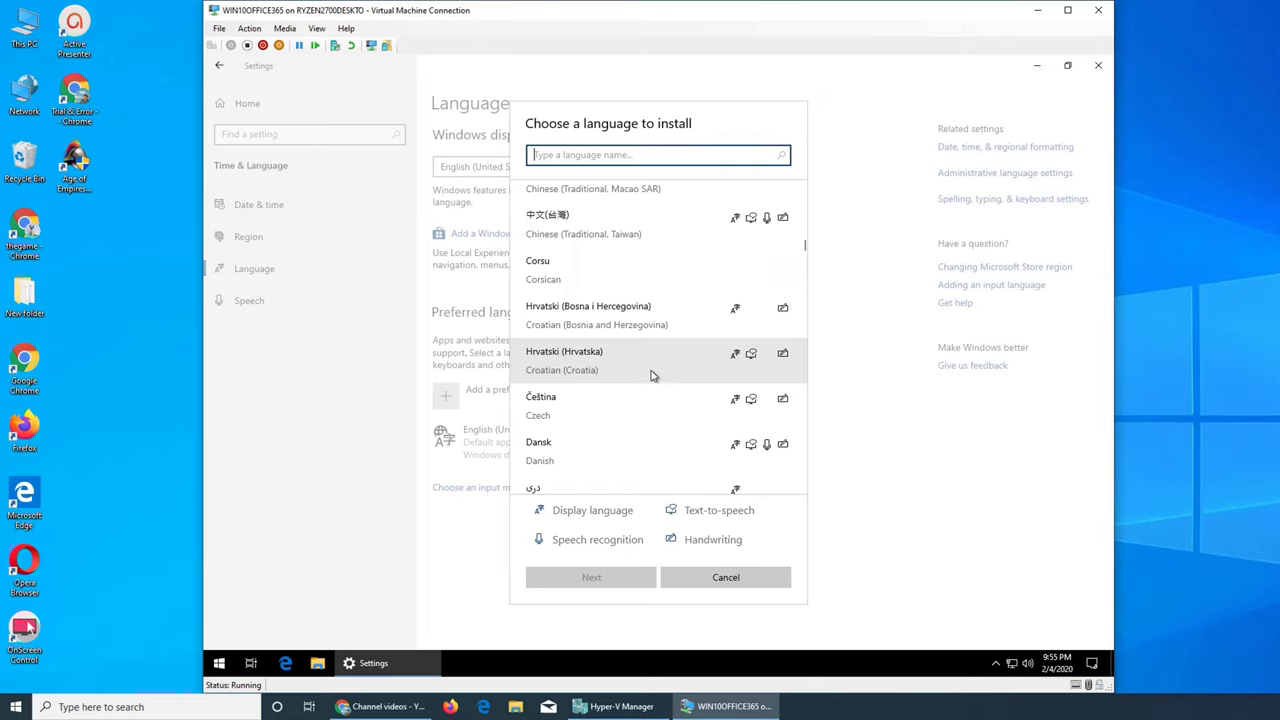
scroll(645, 372, down, 5)
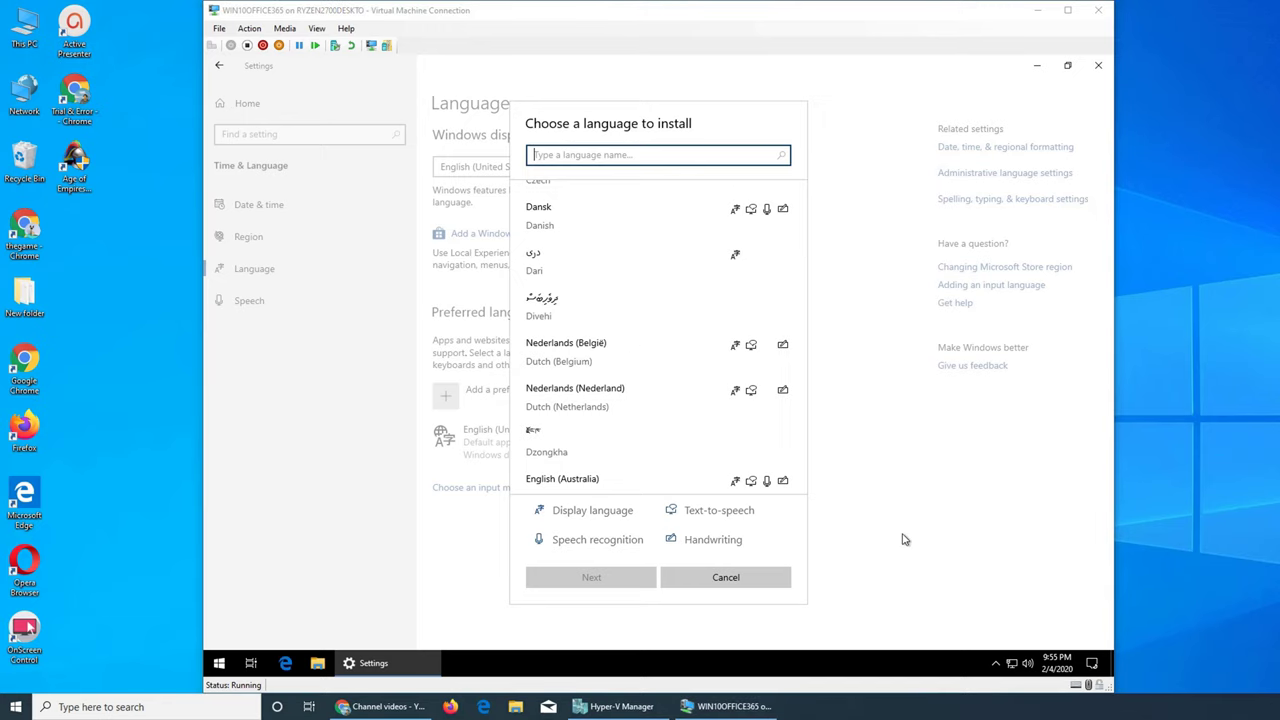
click(772, 586)
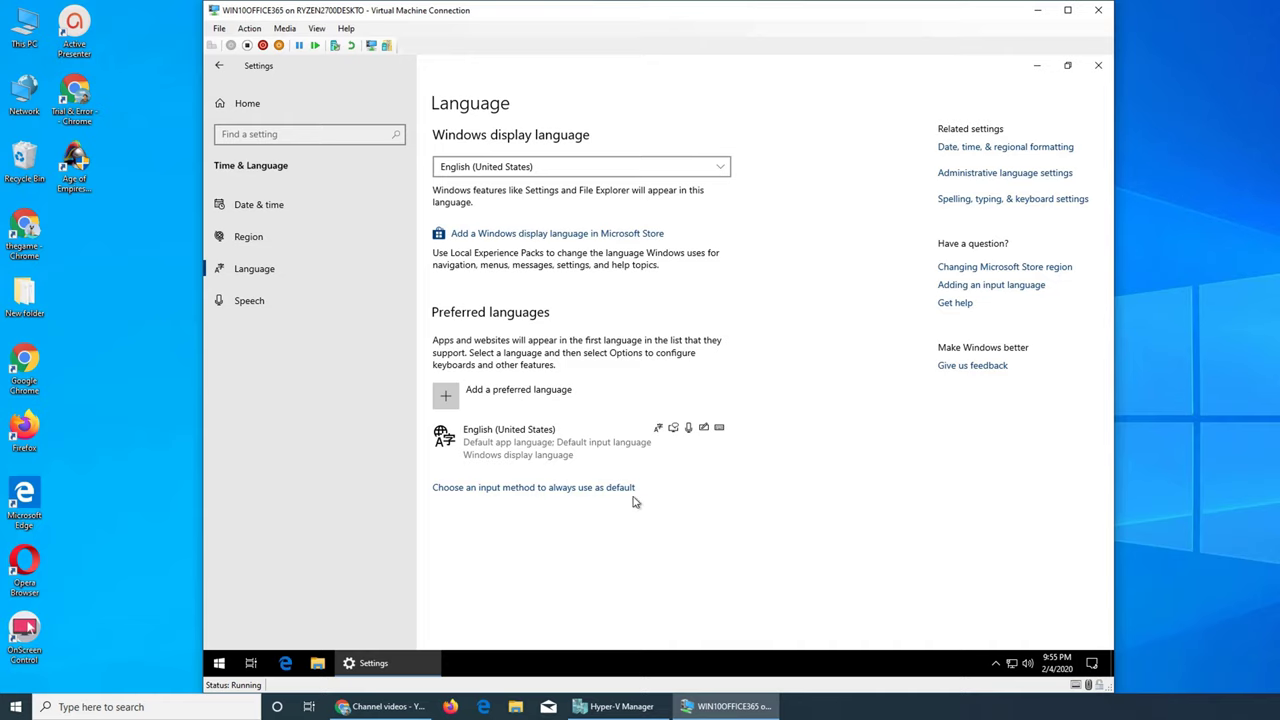
- Go to Speech settings and view the offered speech languages
click(262, 301)
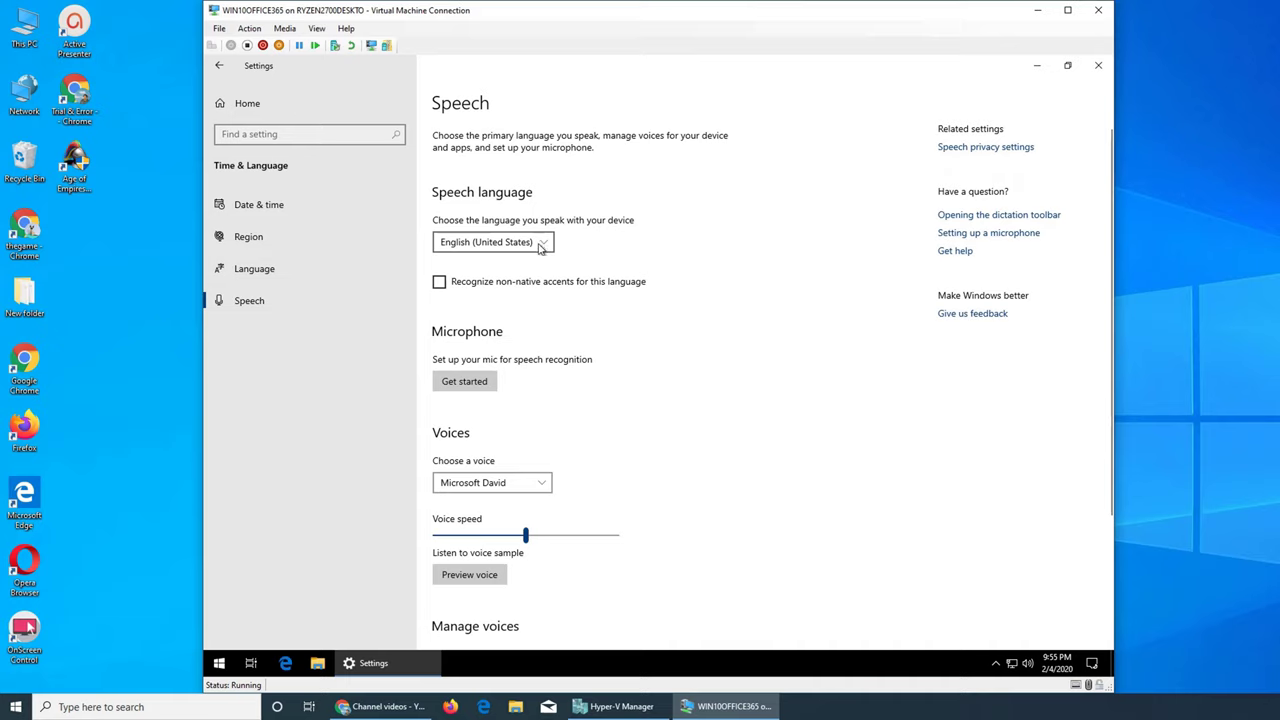
click(540, 247)
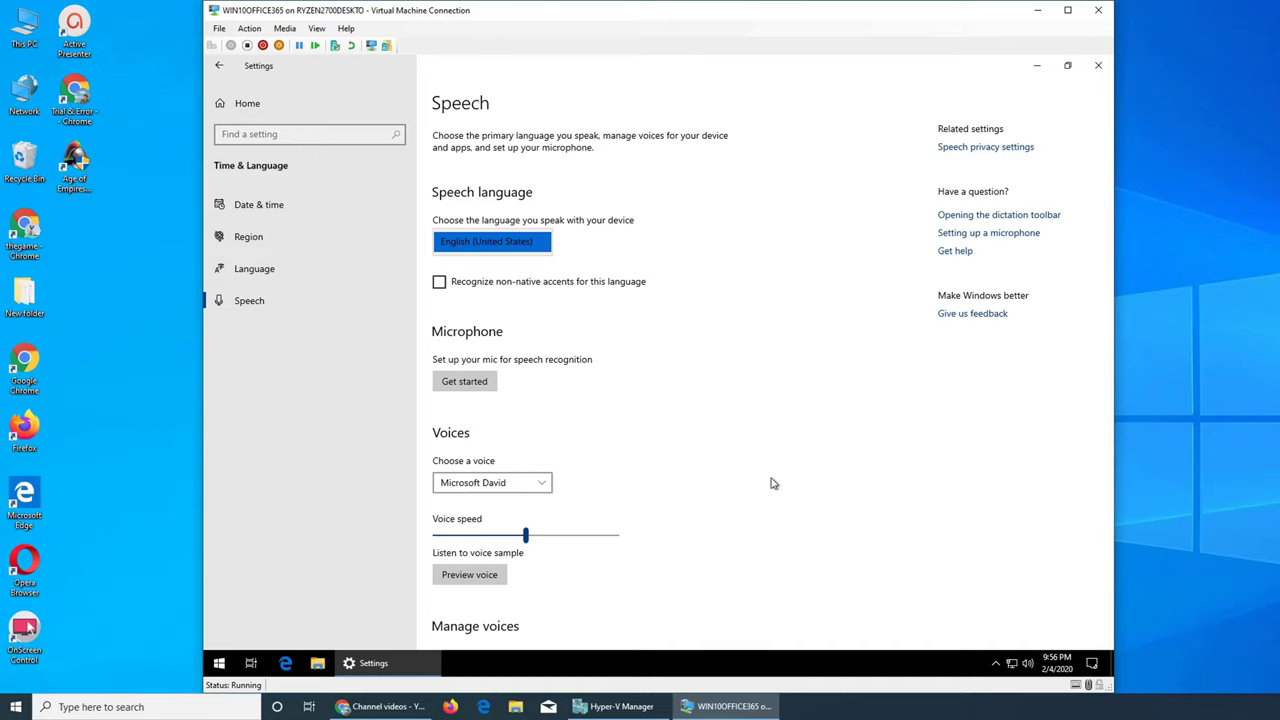
scroll(788, 413, down, 3)
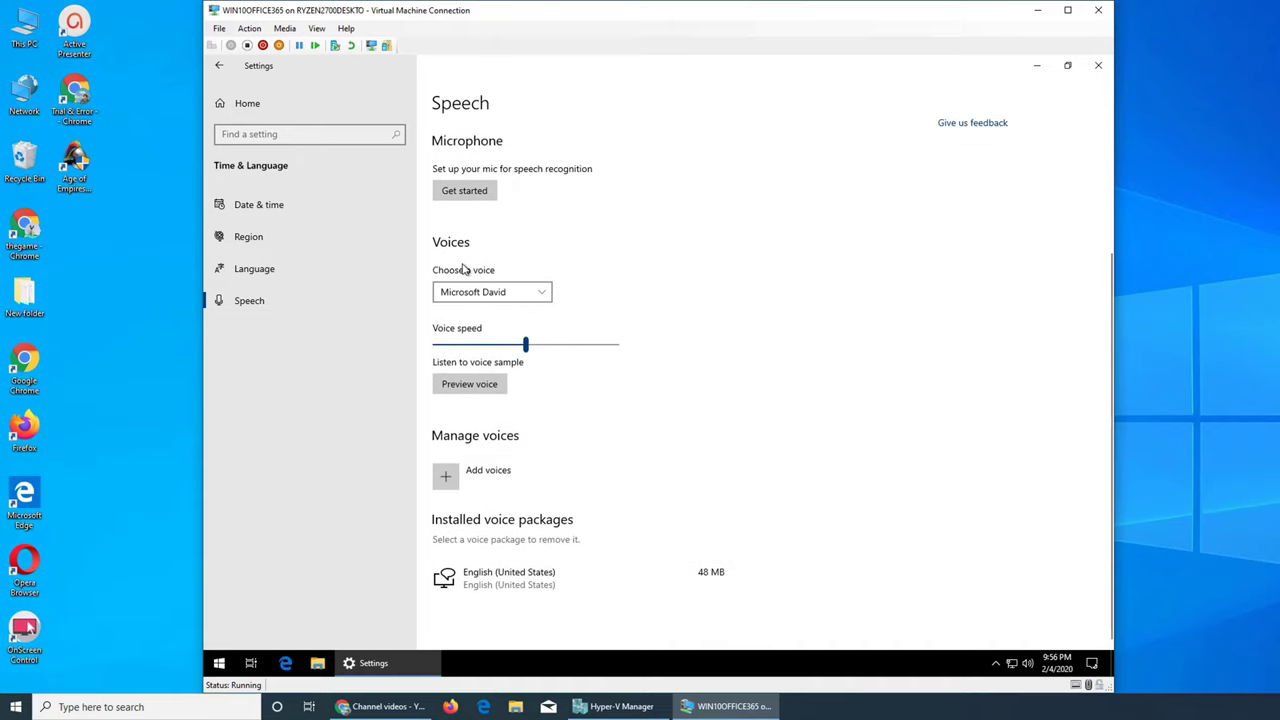
scroll(560, 240, up, 3)
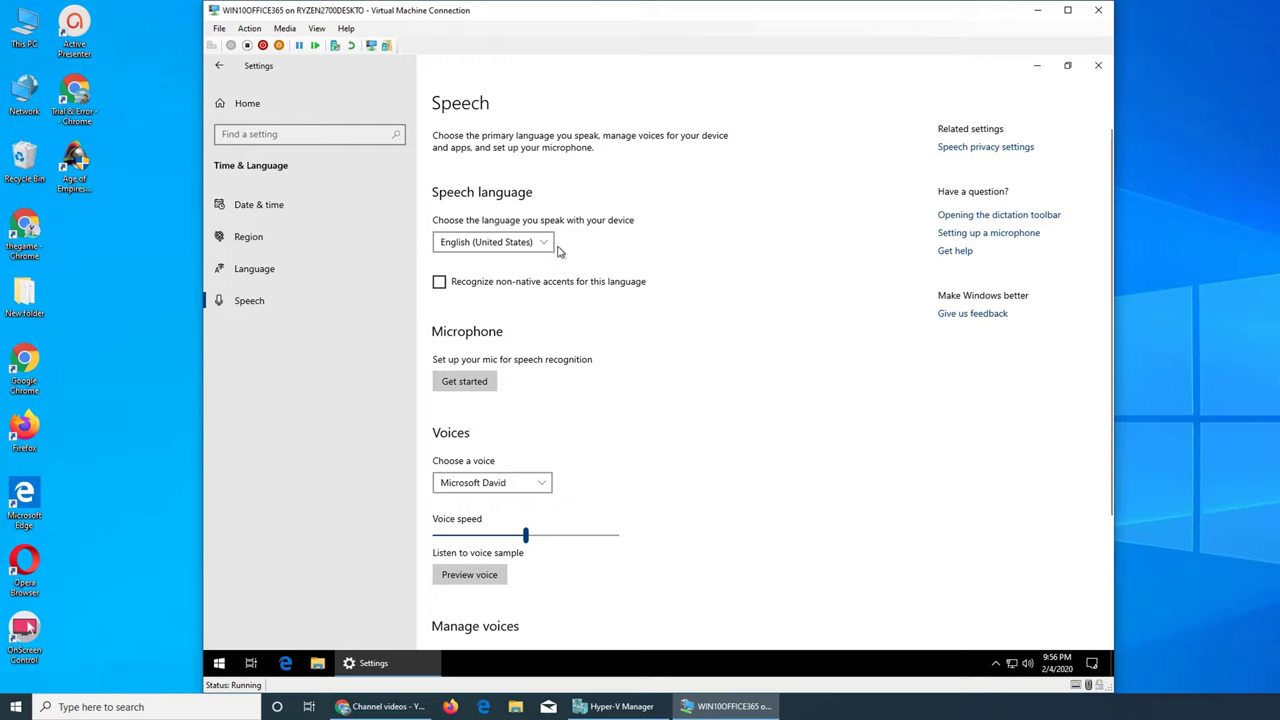
scroll(670, 275, down, 3)
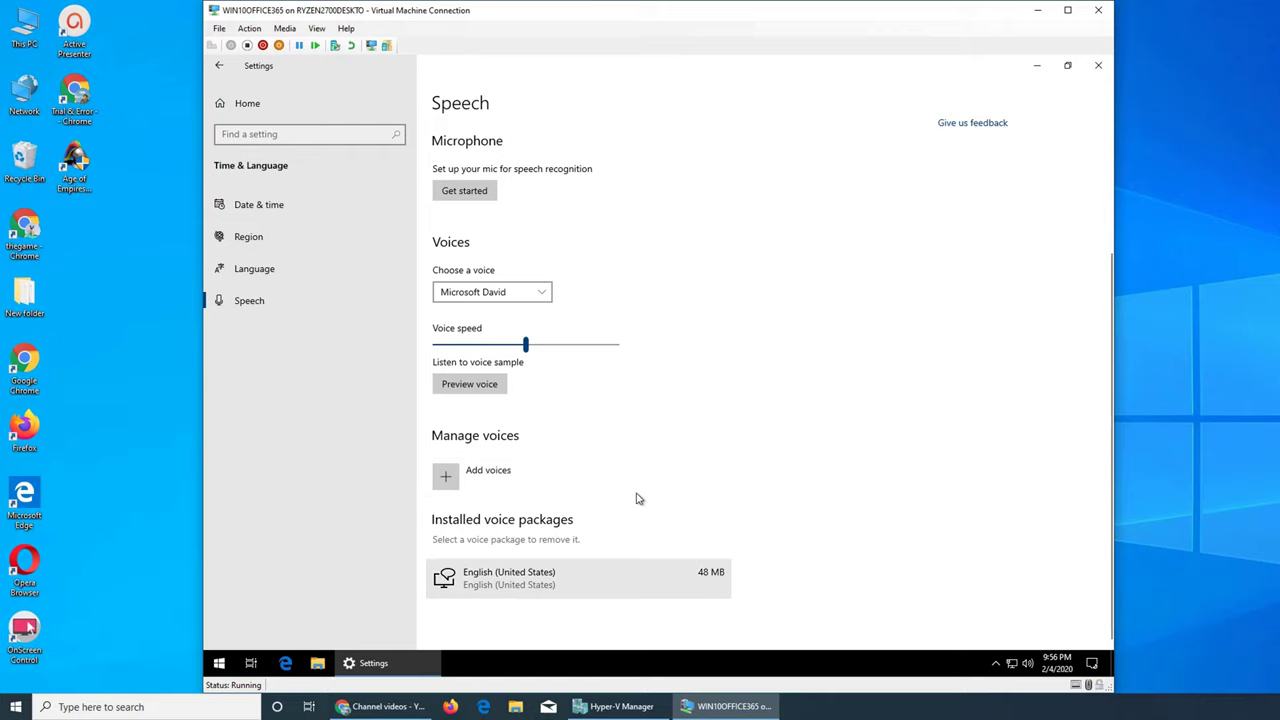
scroll(835, 323, up, 3)
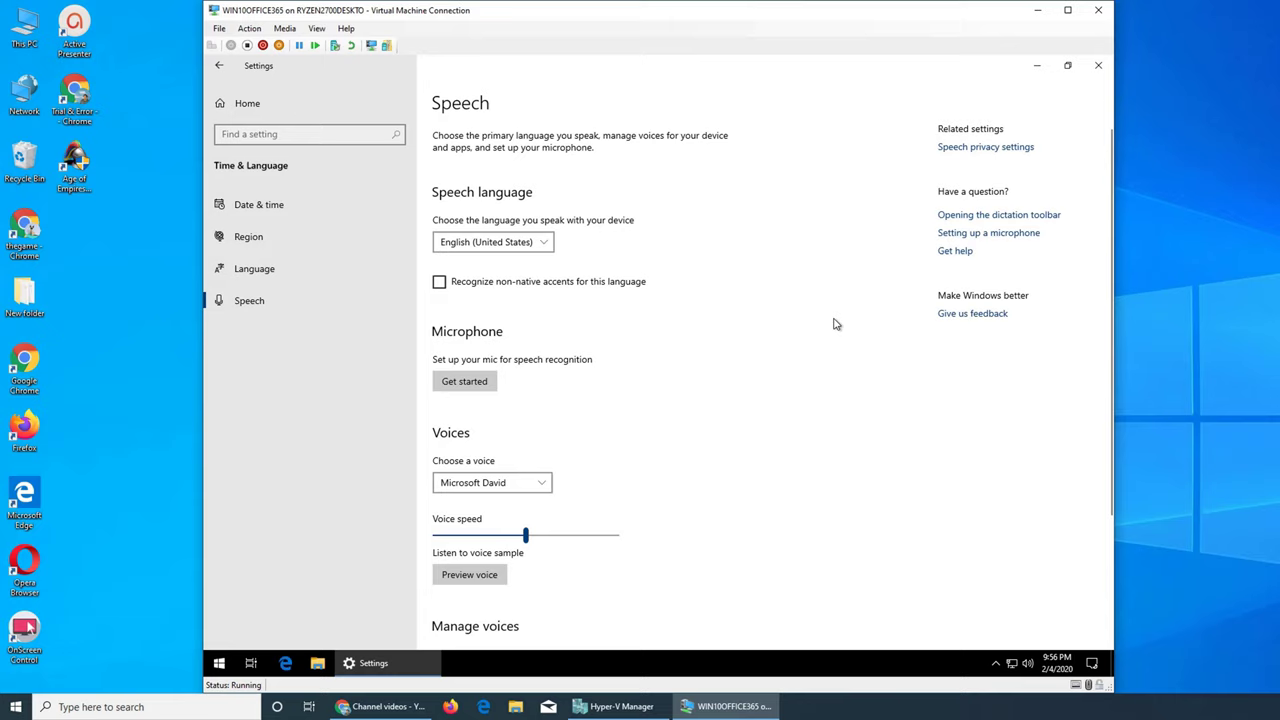